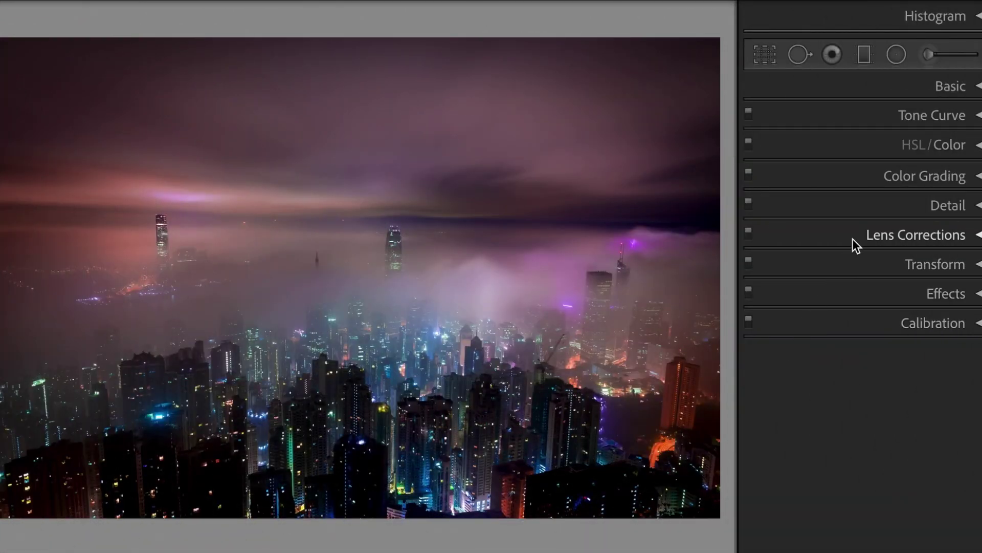
- In the Basic panel, set Contrast +20, Highlights -5, Shadows -20 and Whites +15
left_click(979, 87)
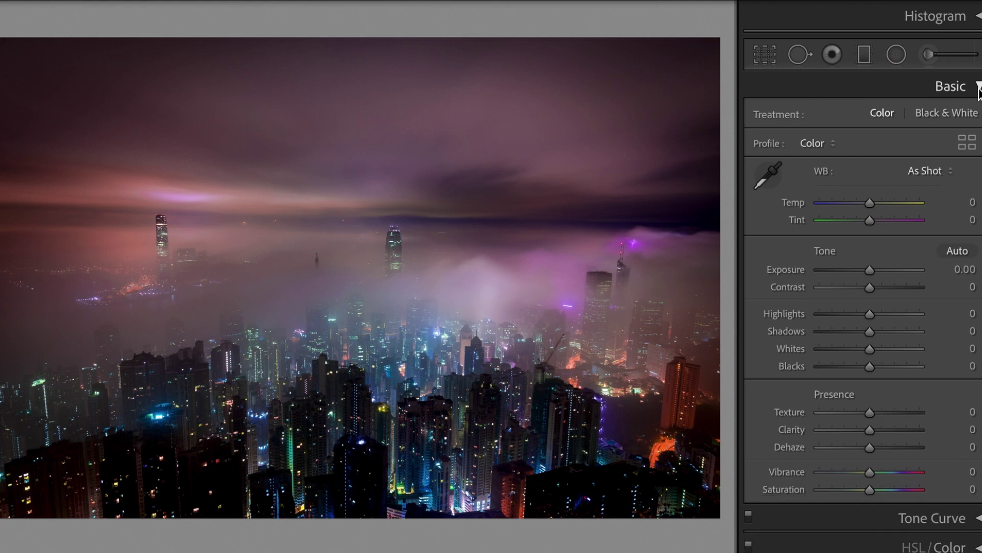
left_click(947, 287)
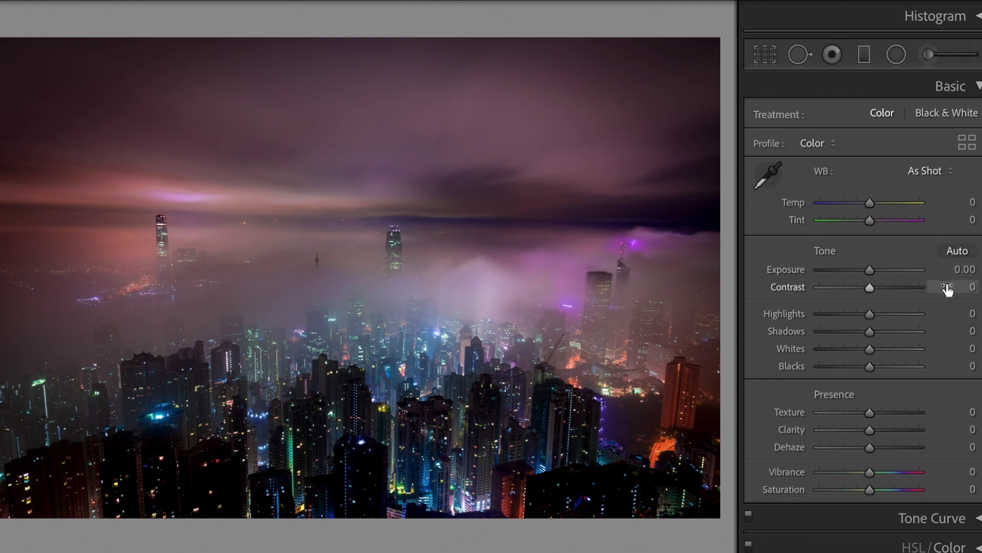
type("20")
key("Return")
key("Tab")
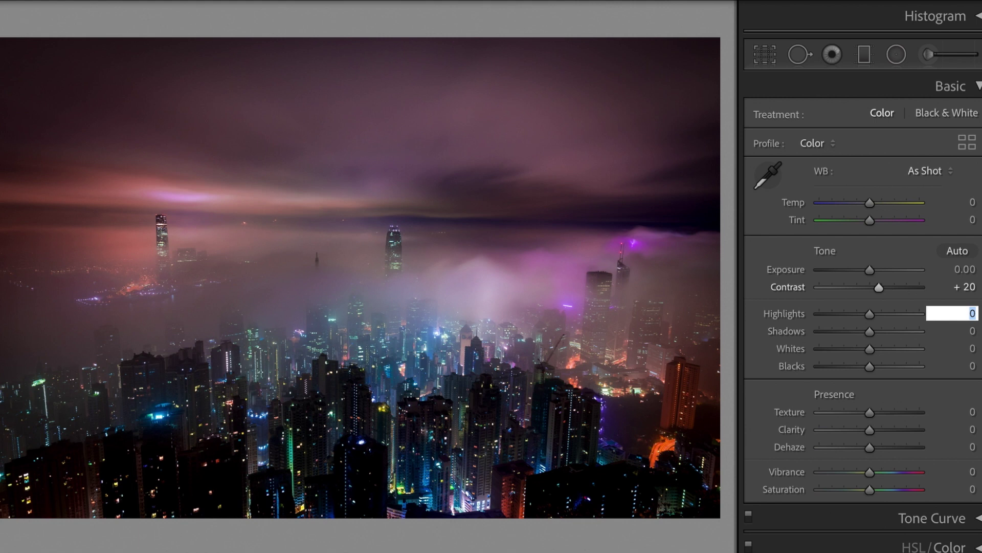
type("-5")
key("Return")
key("Tab")
type("-20")
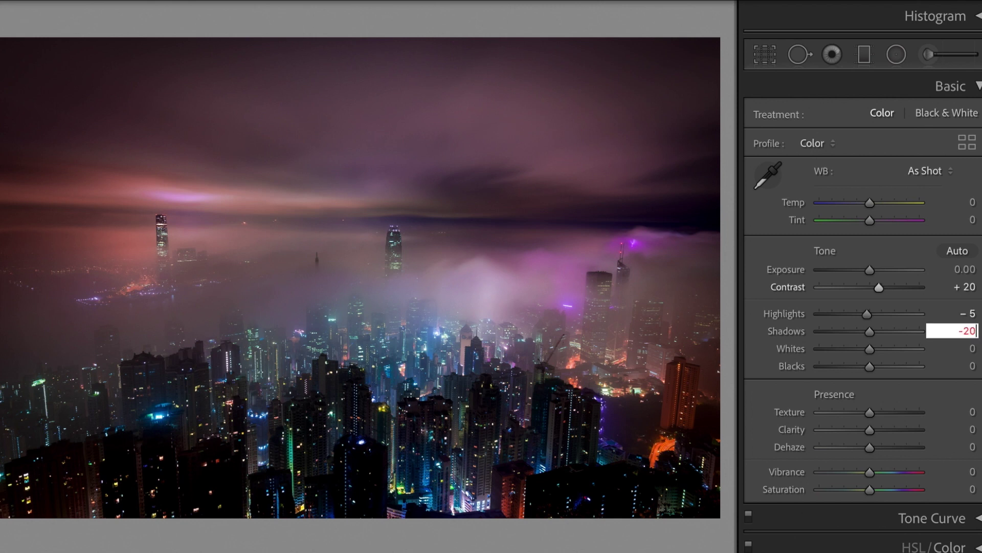
key("Return")
left_click(952, 348)
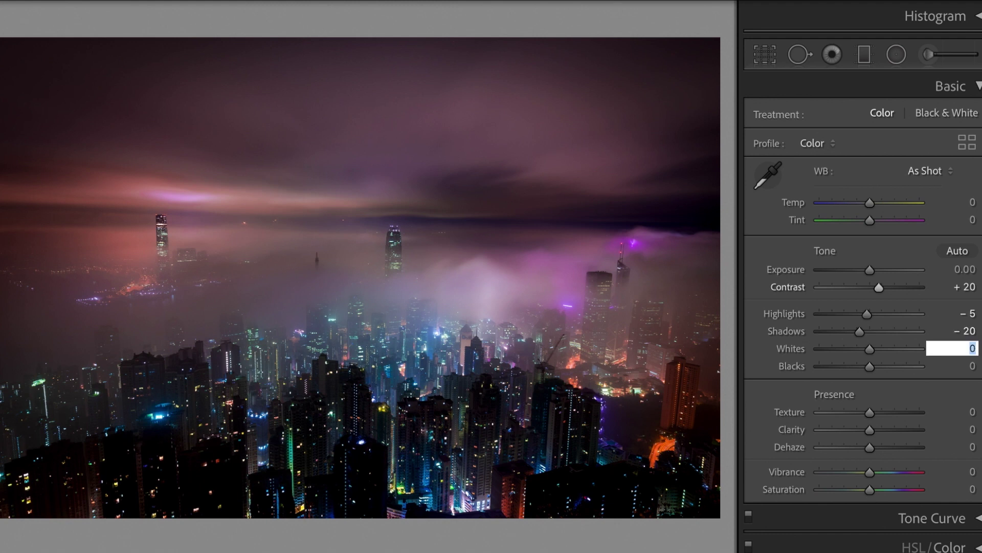
type("15")
key("Tab")
- Set Texture -10, Clarity -20, Dehaze +10 and Saturation -40
key("Tab")
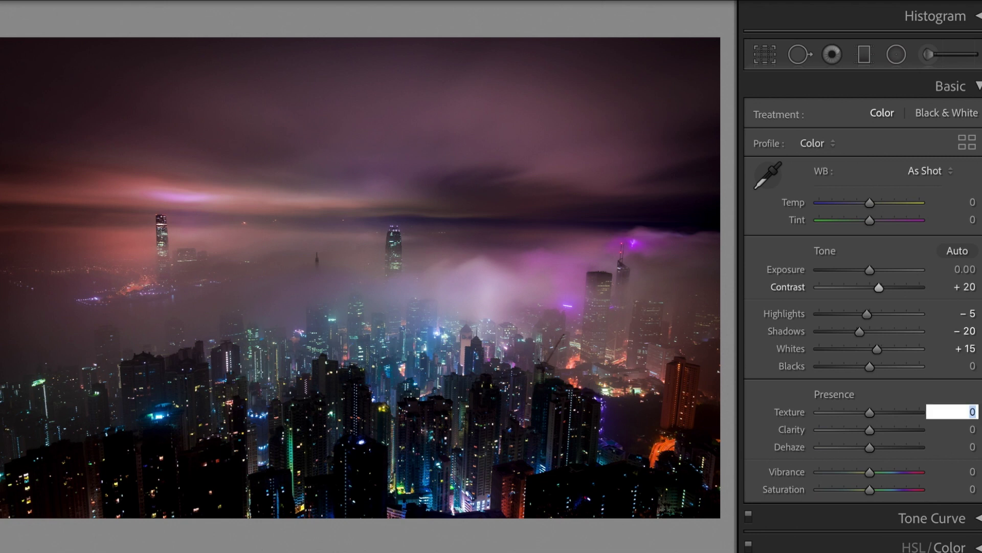
type("-10")
key("Return")
key("Tab")
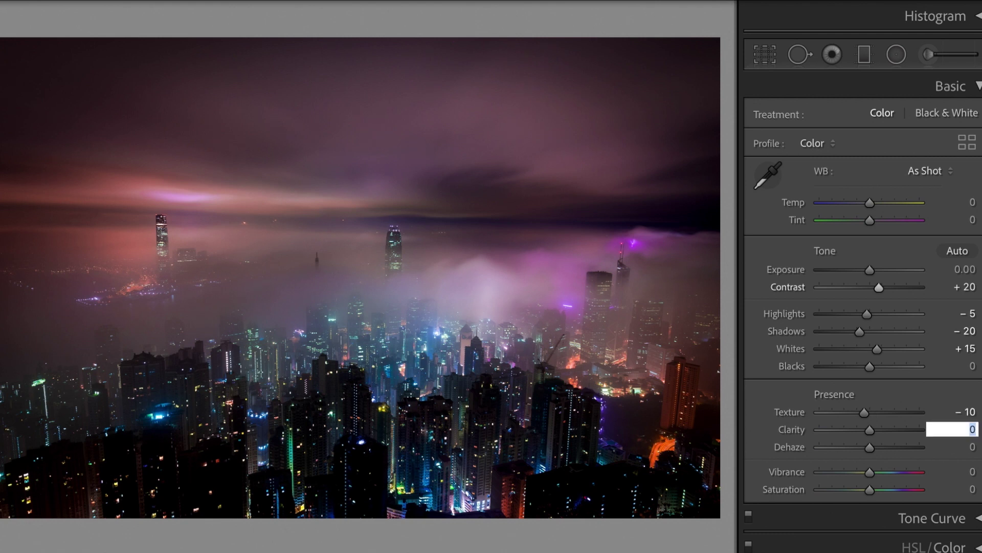
type("-20")
key("Return")
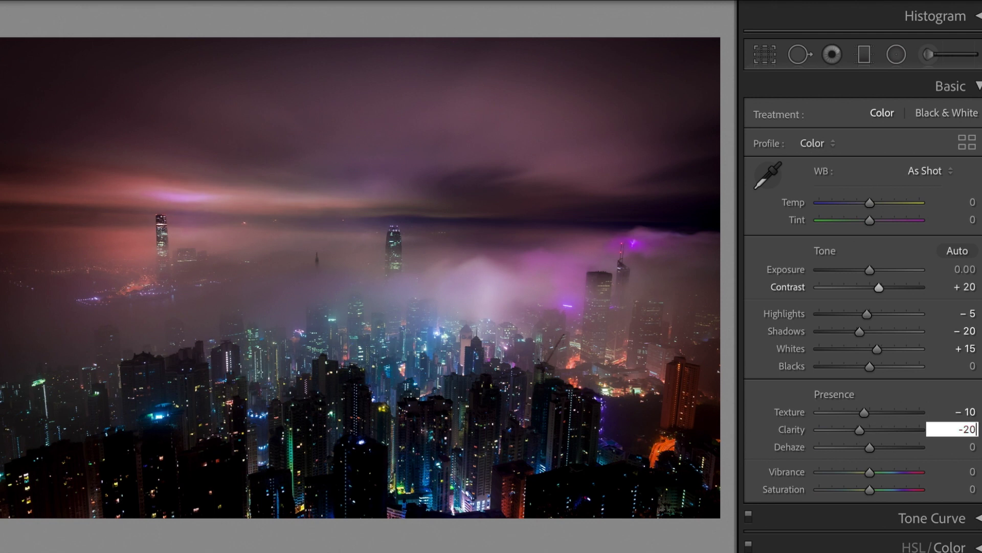
key("Tab")
type("10")
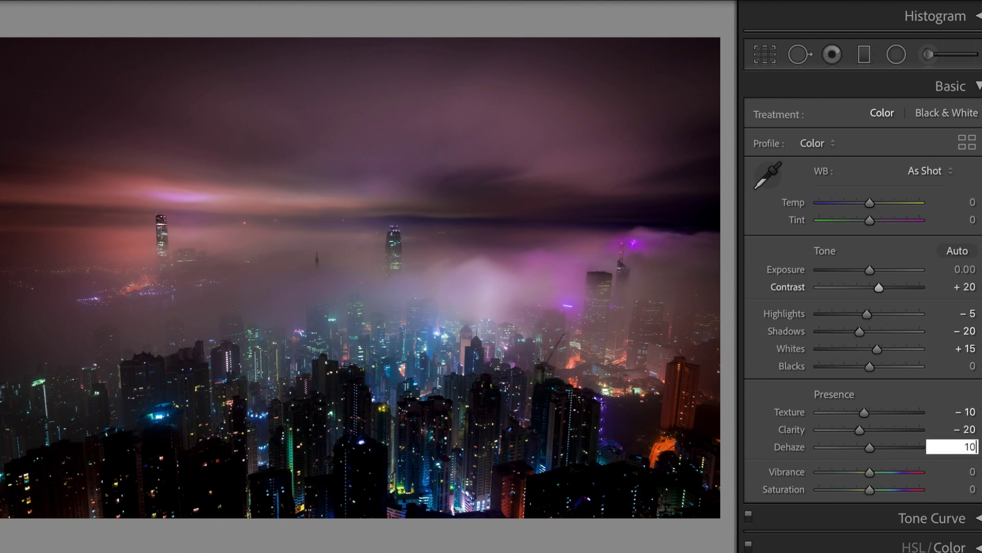
key("Return")
key("Tab")
key("Tab")
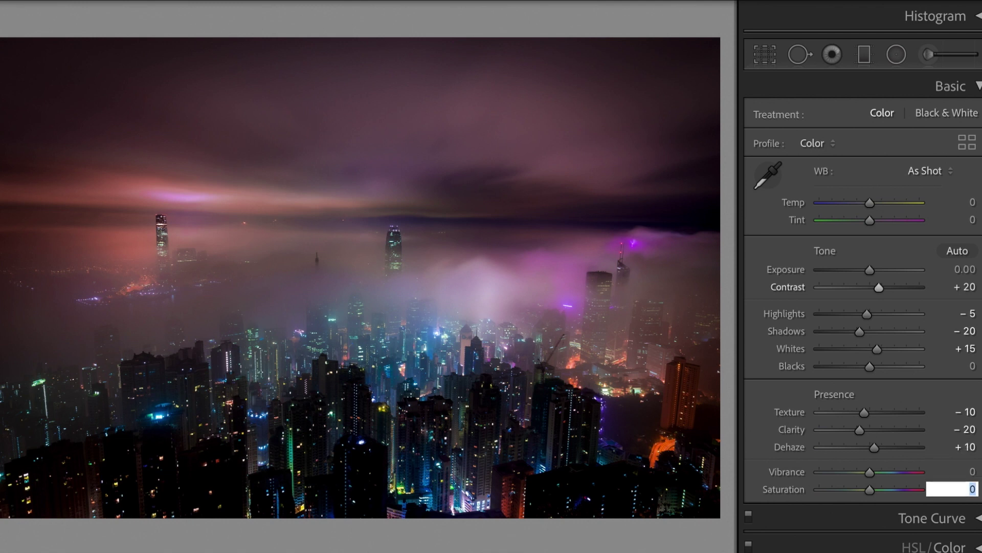
type("-40")
key("Return")
key("Escape")
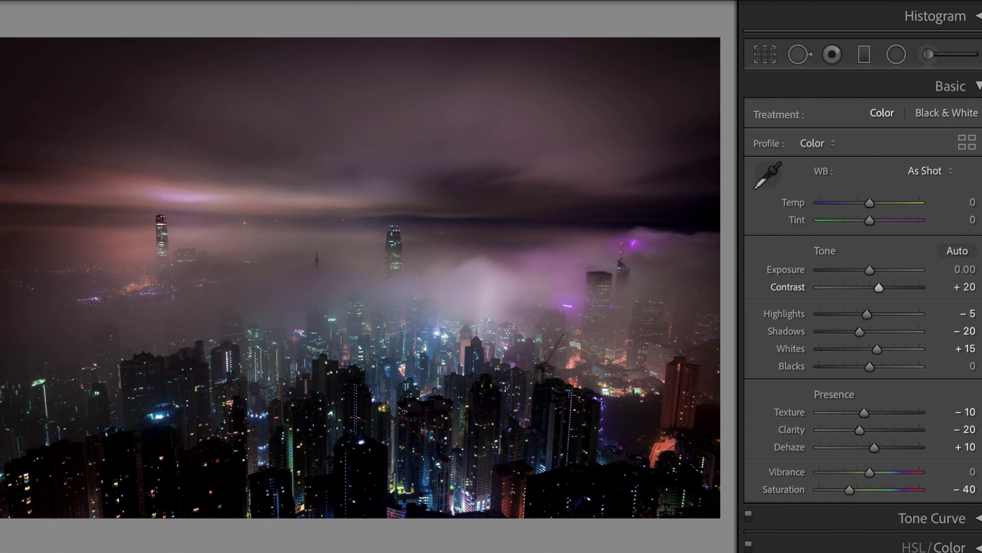
left_click(979, 87)
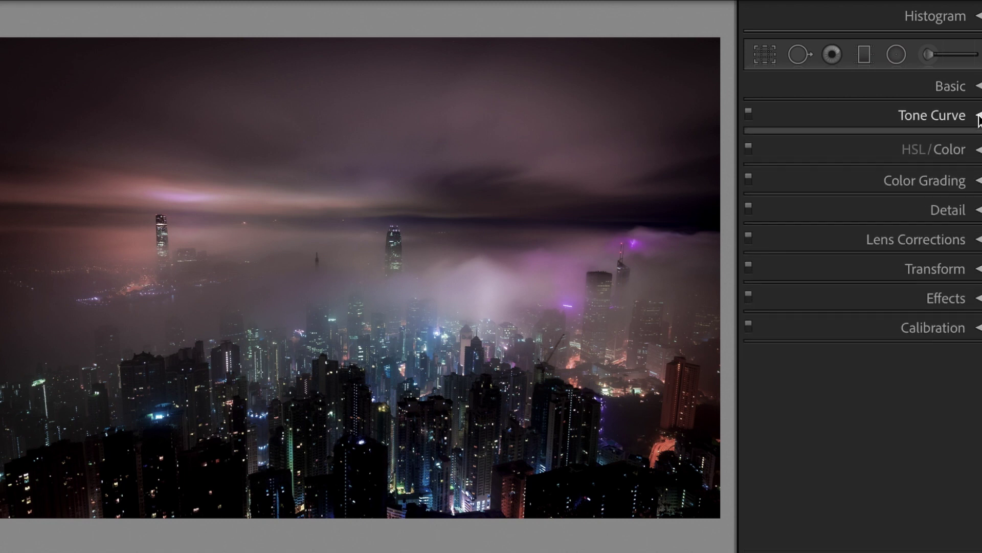
- In the RGB tone curve, move the black point to 9/24 and add a point at 50/59
left_click(978, 117)
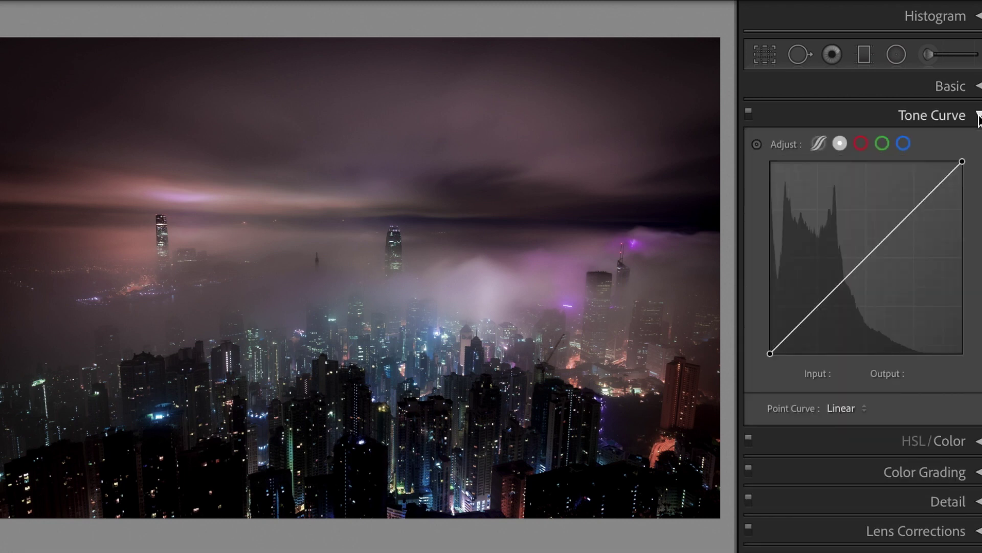
left_click(771, 352)
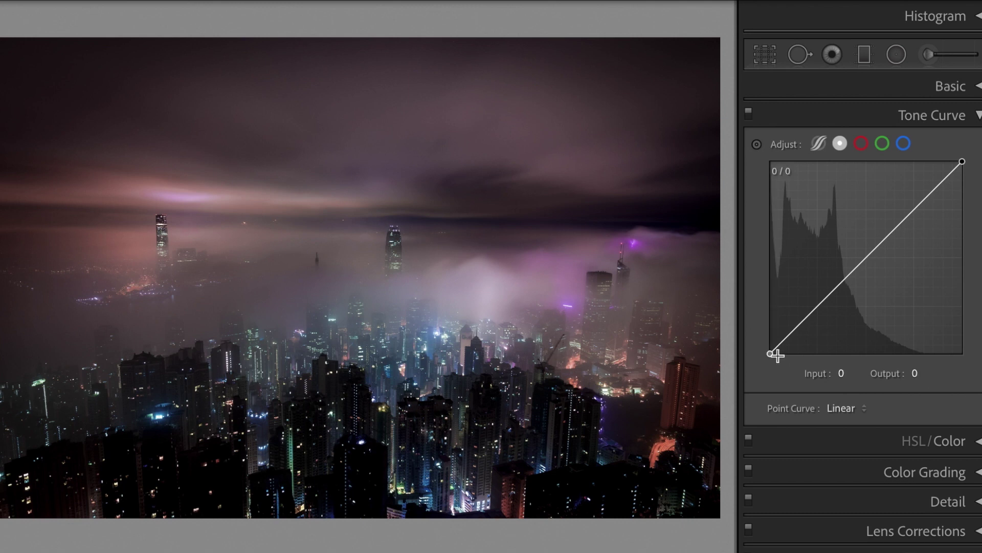
left_click(845, 374)
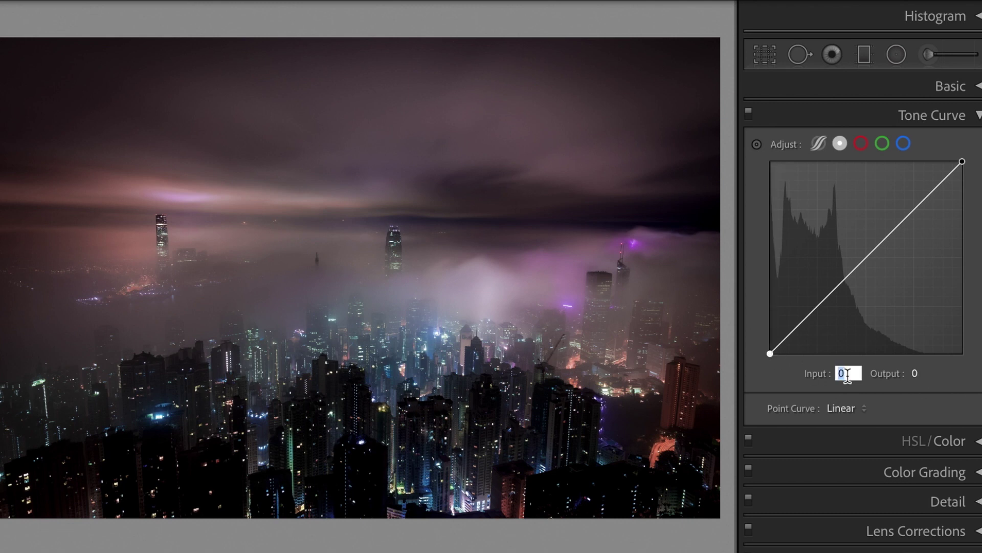
type("9")
key("Tab")
type("24")
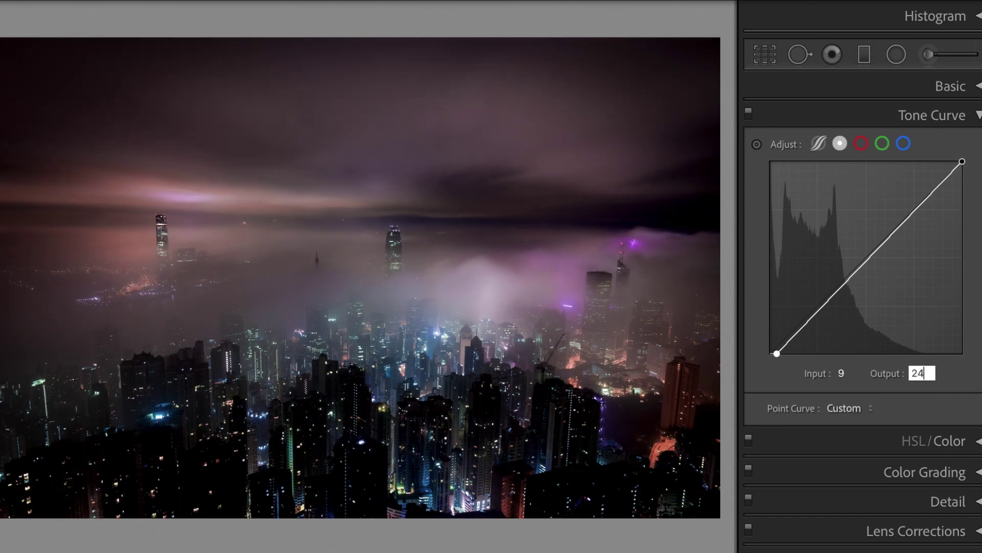
key("Return")
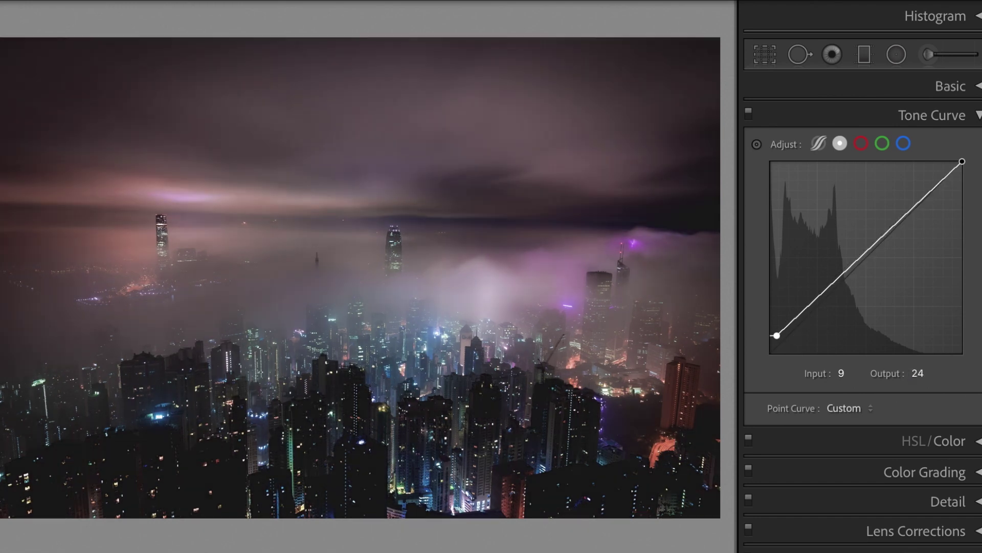
left_click(810, 307)
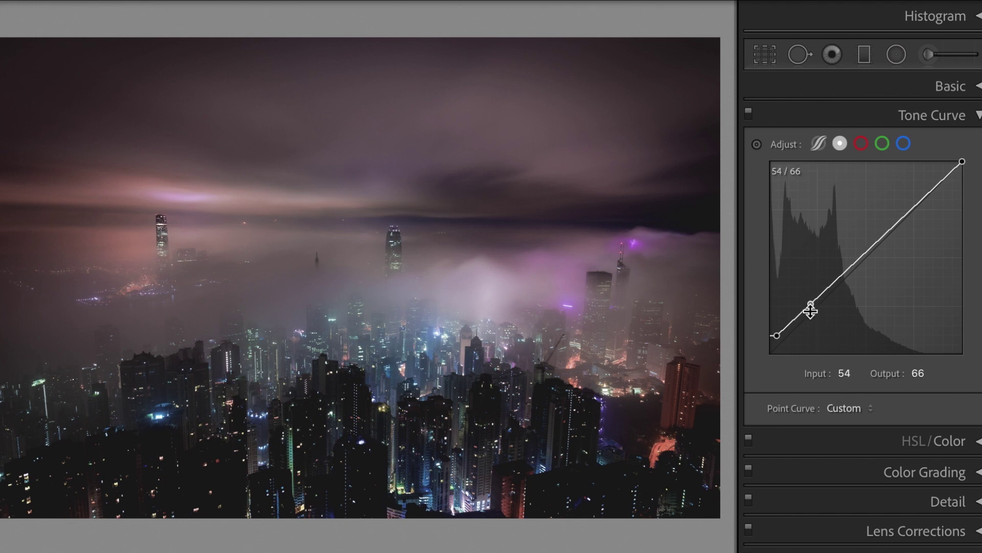
left_click(854, 374)
type("50")
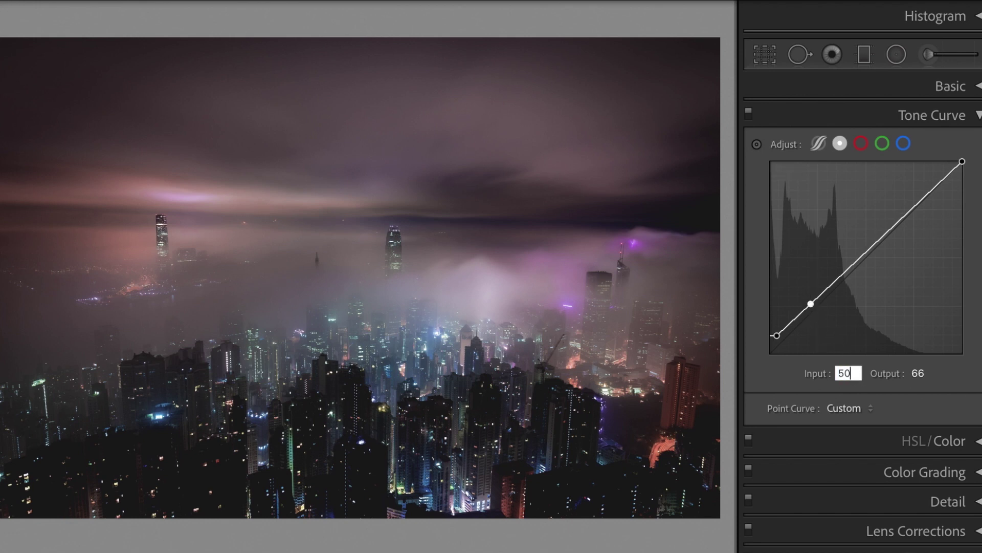
key("Tab")
type("59")
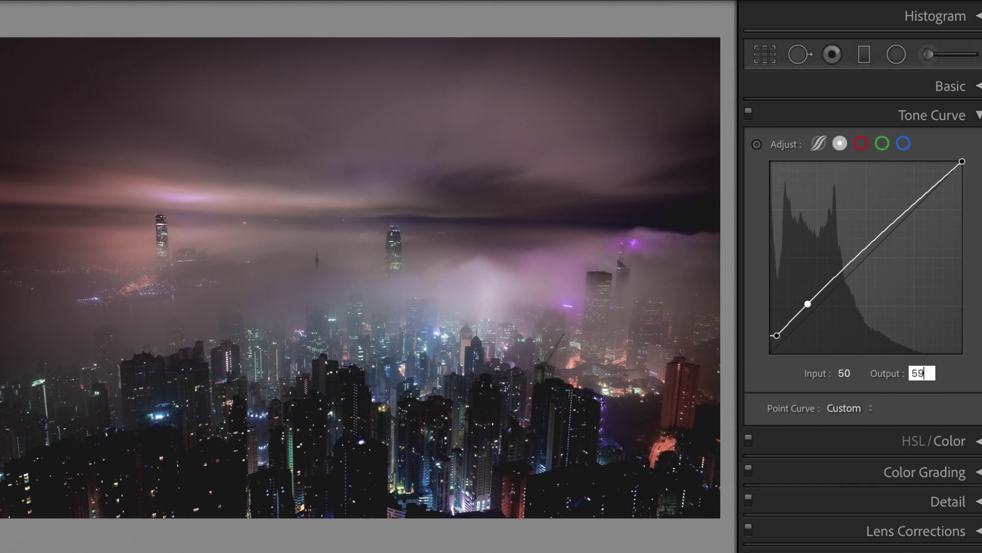
key("Return")
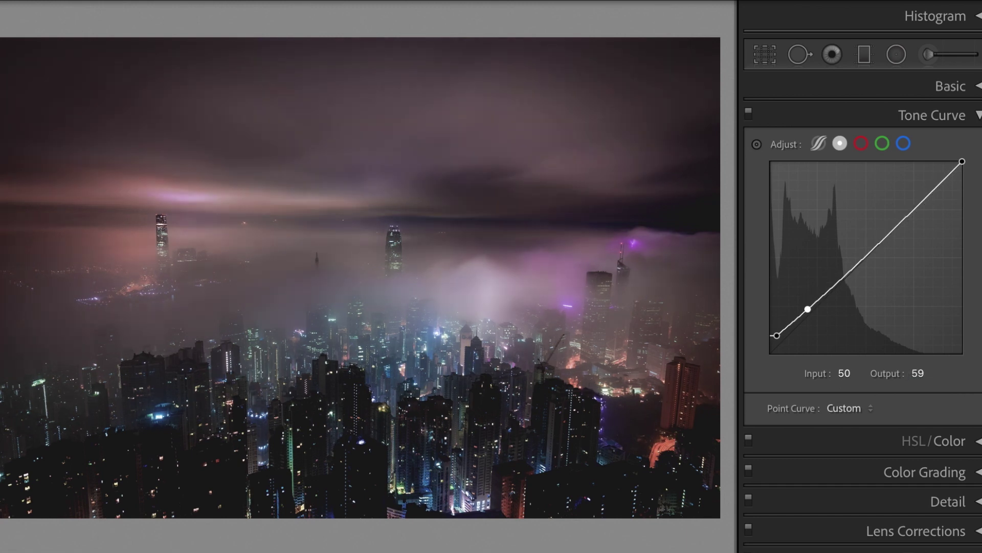
- Add a curve point at 192/172 and lower the white point to 255/223
left_click(878, 245)
left_click(859, 373)
type("192")
key("Tab")
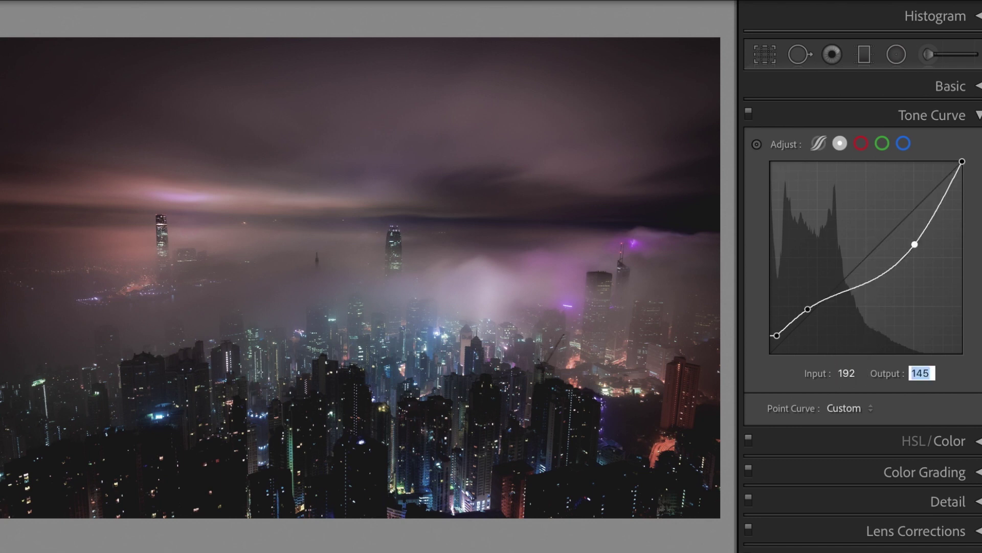
type("172")
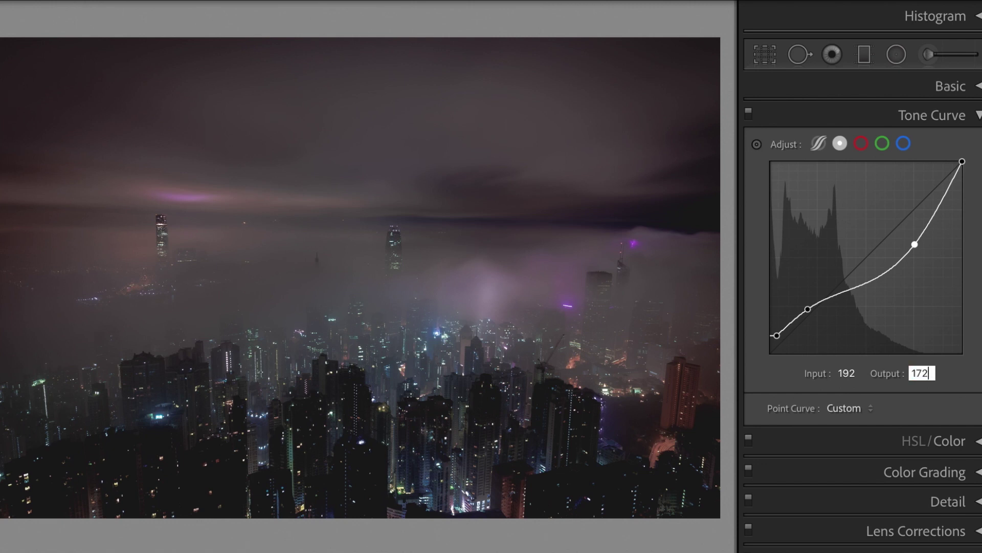
key("Return")
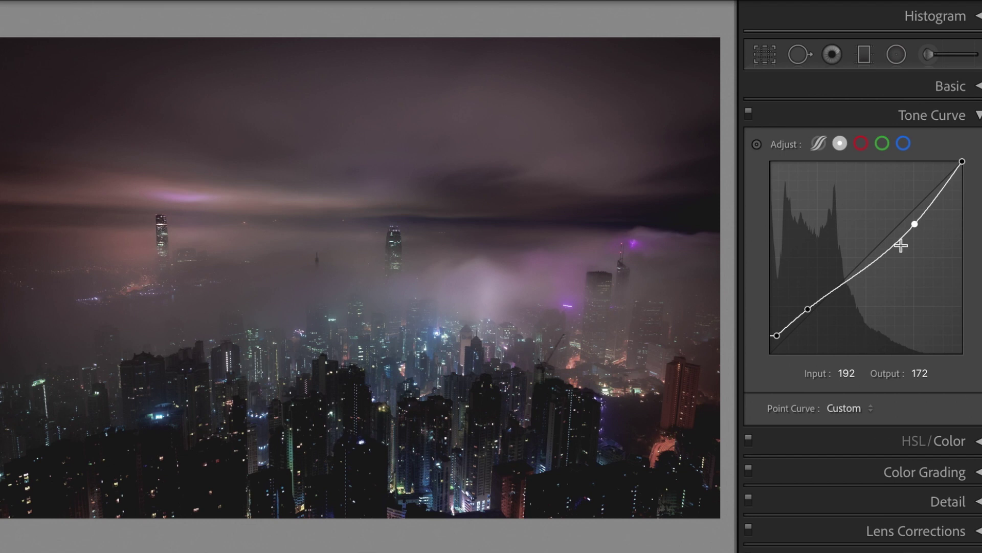
left_click(961, 163)
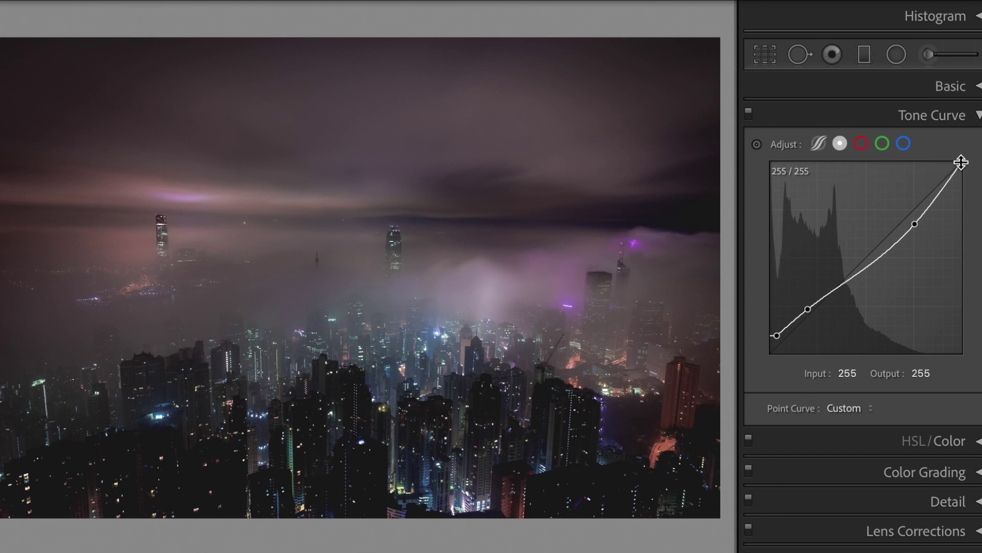
left_click(934, 374)
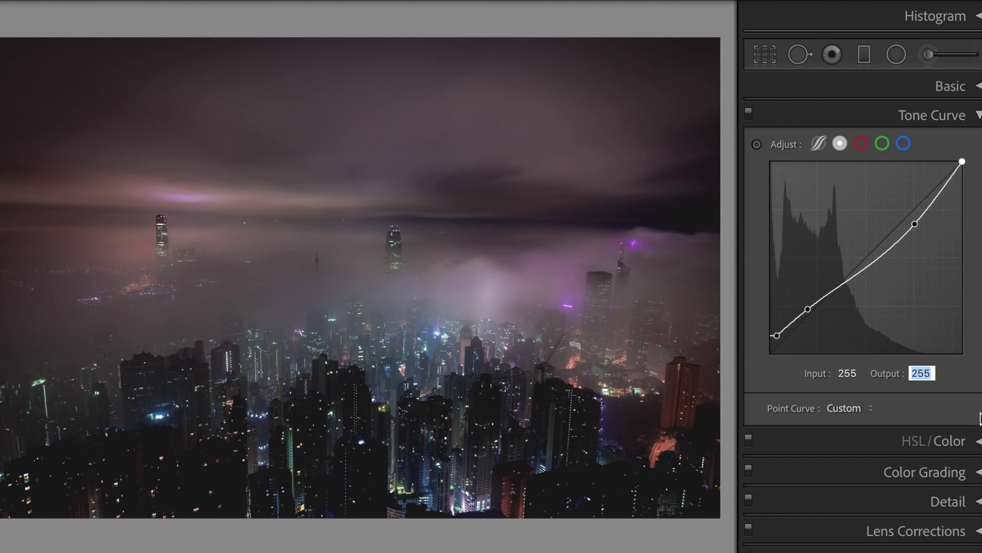
type("223")
key("Return")
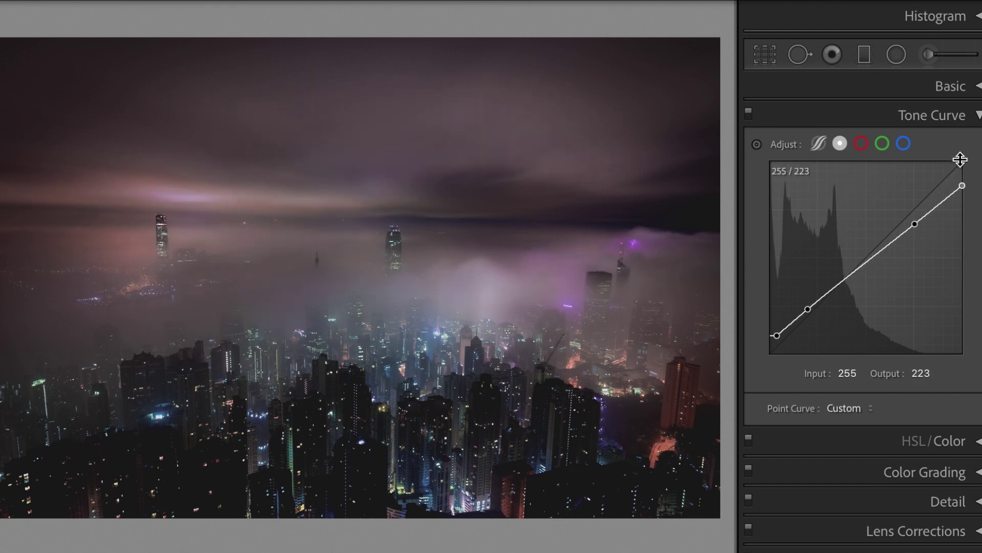
left_click(865, 141)
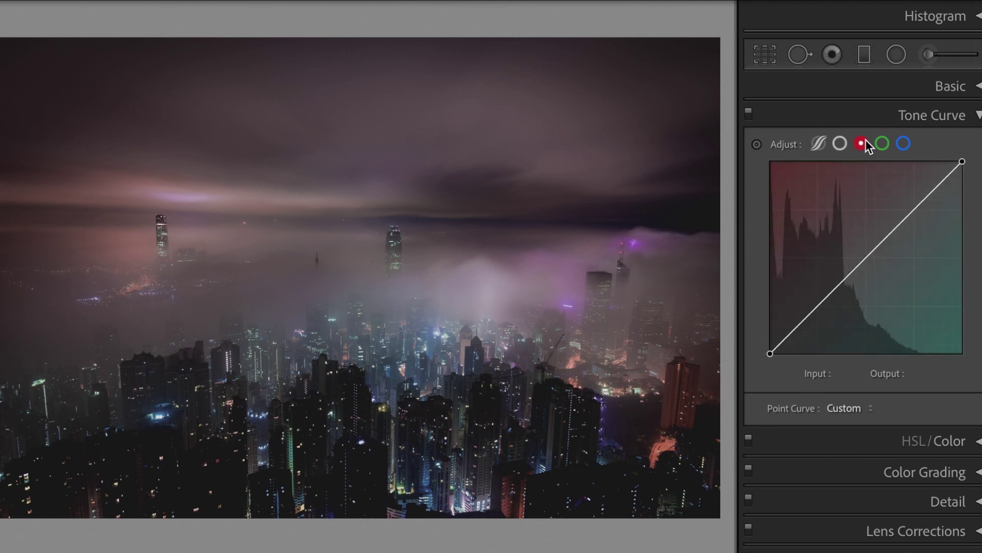
- Place red channel curve points at input 31/output 64 and input 180/output 203
left_click(814, 310)
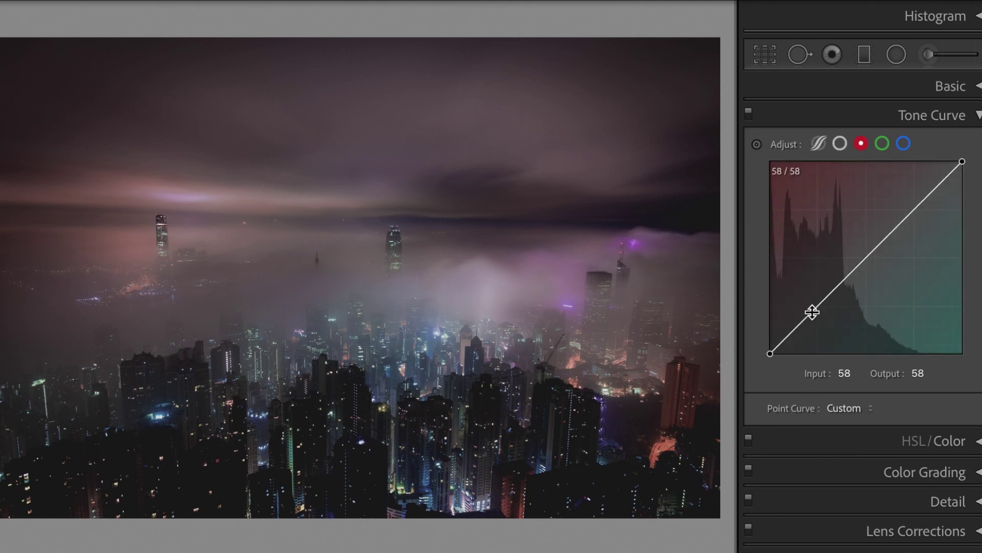
left_click(858, 376)
type("31")
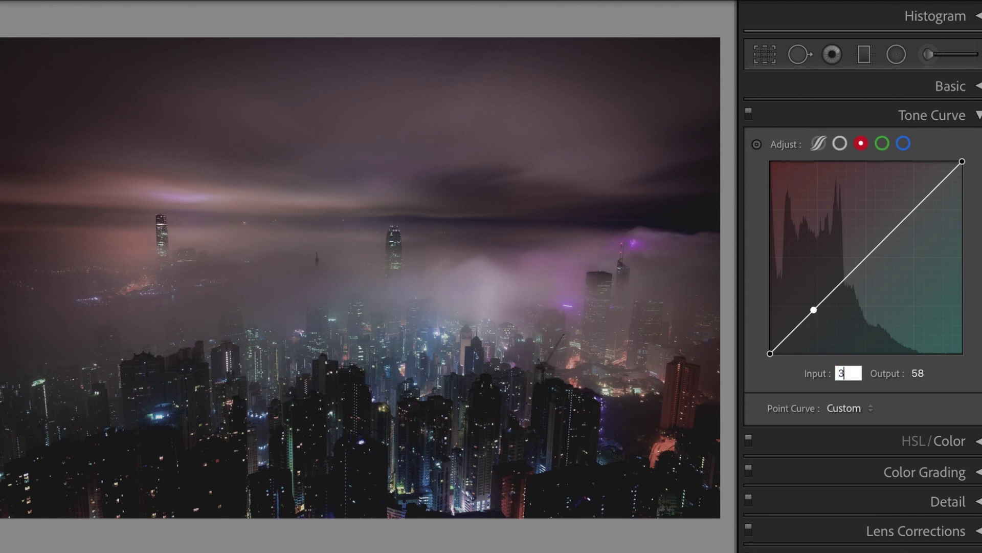
key("Tab")
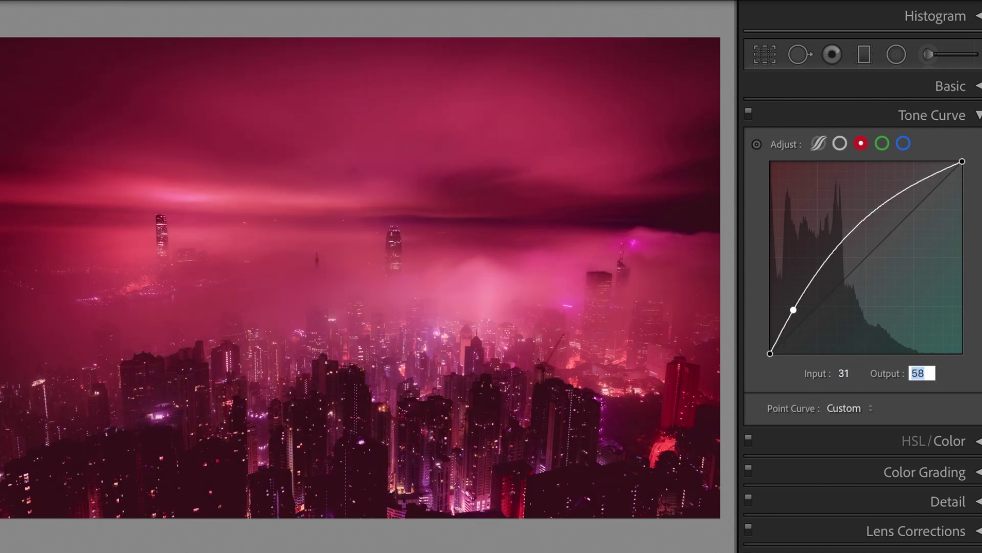
type("64")
key("Return")
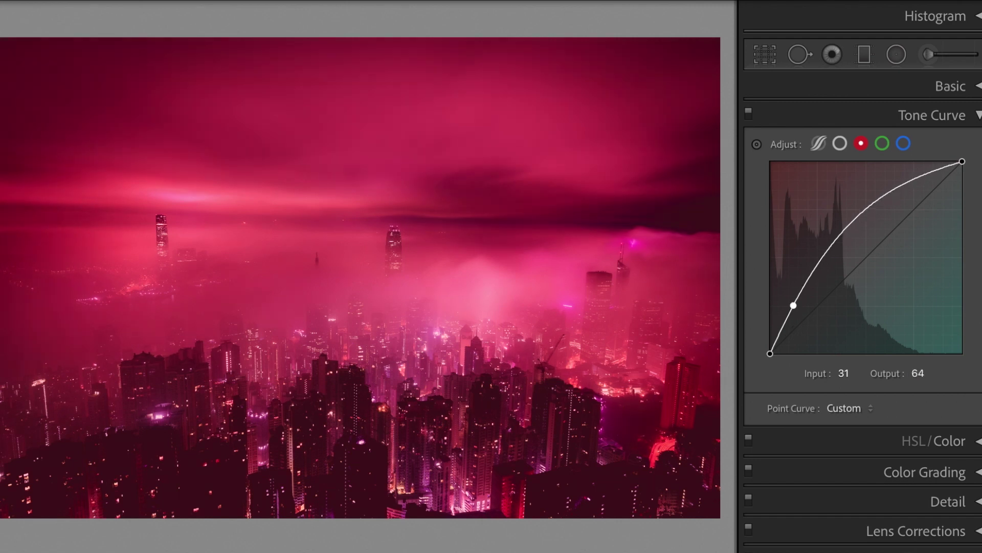
left_click(879, 199)
left_click(860, 374)
type("180")
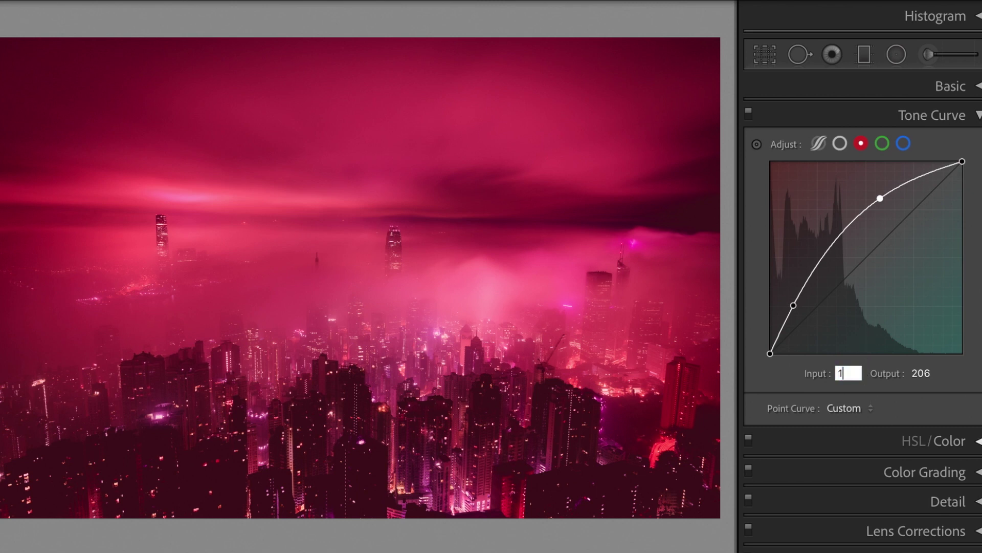
key("Tab")
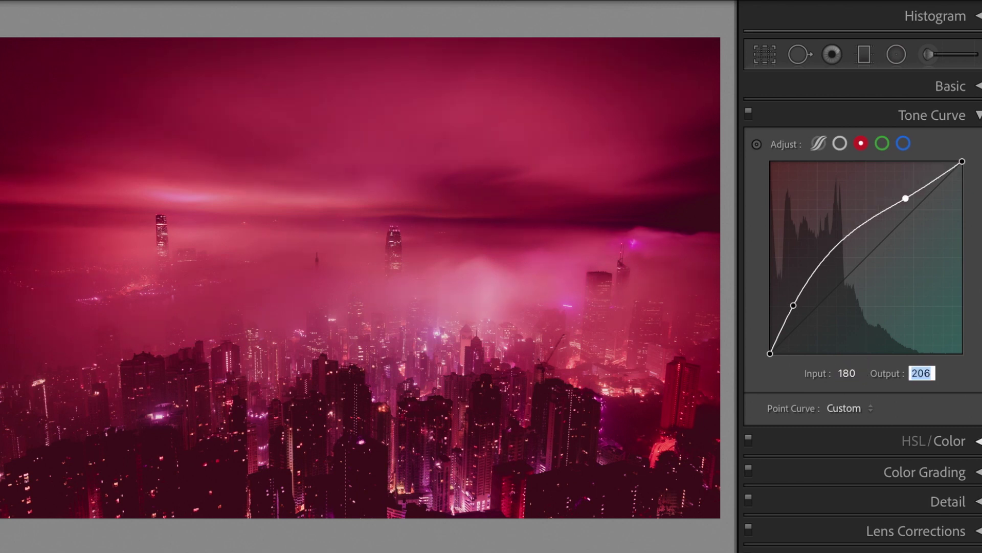
type("203")
key("Return")
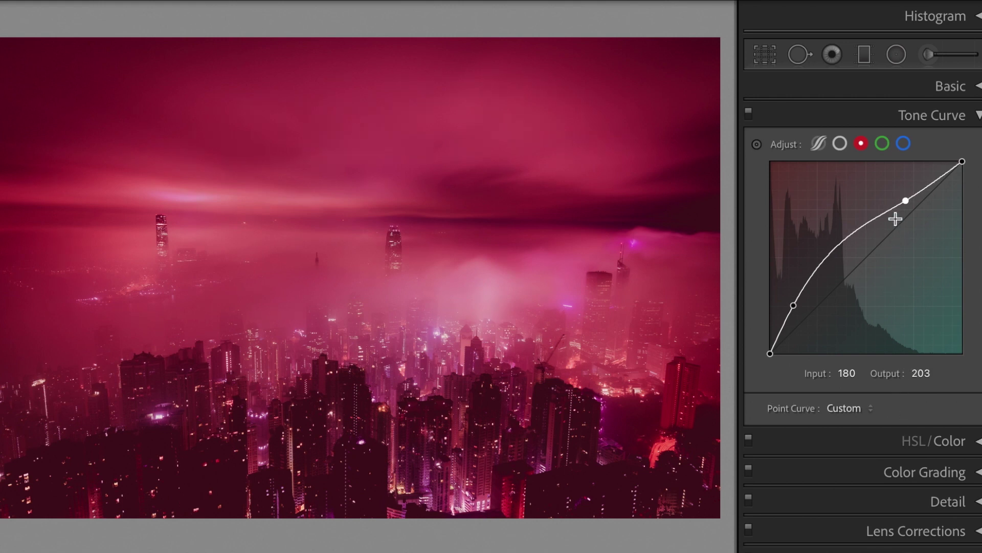
left_click(883, 144)
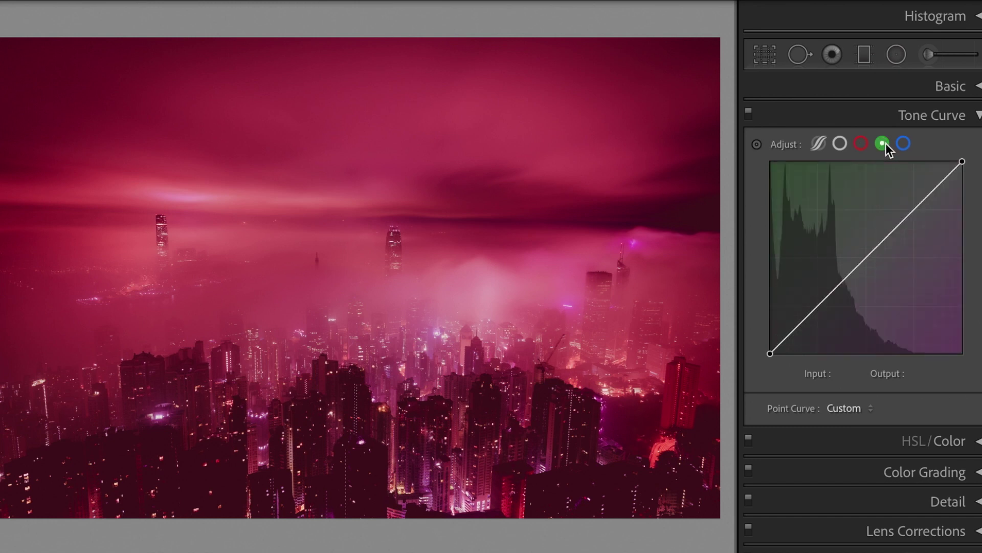
- Raise the green curve's black point output to 10 and add a point at 72/59
left_click(769, 353)
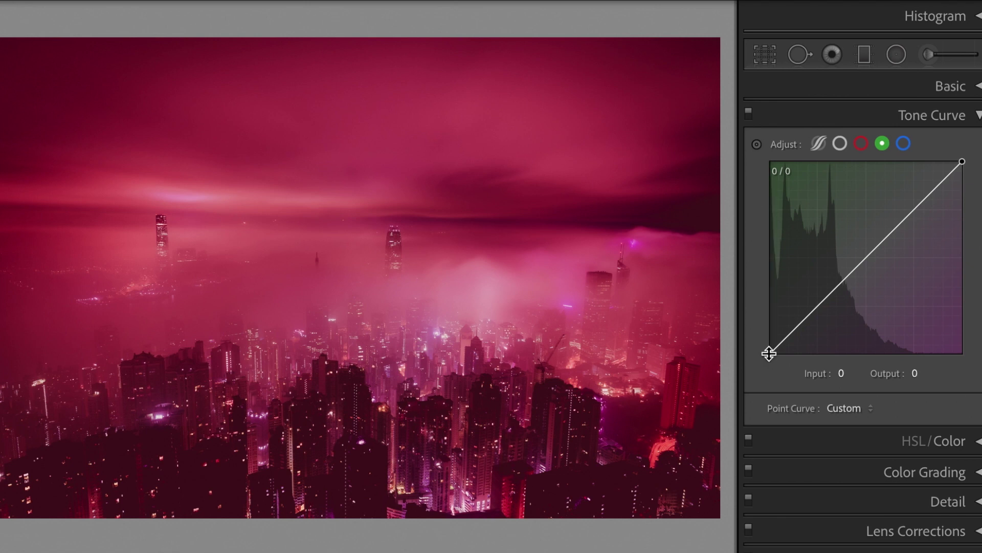
left_click(926, 376)
type("10")
key("Return")
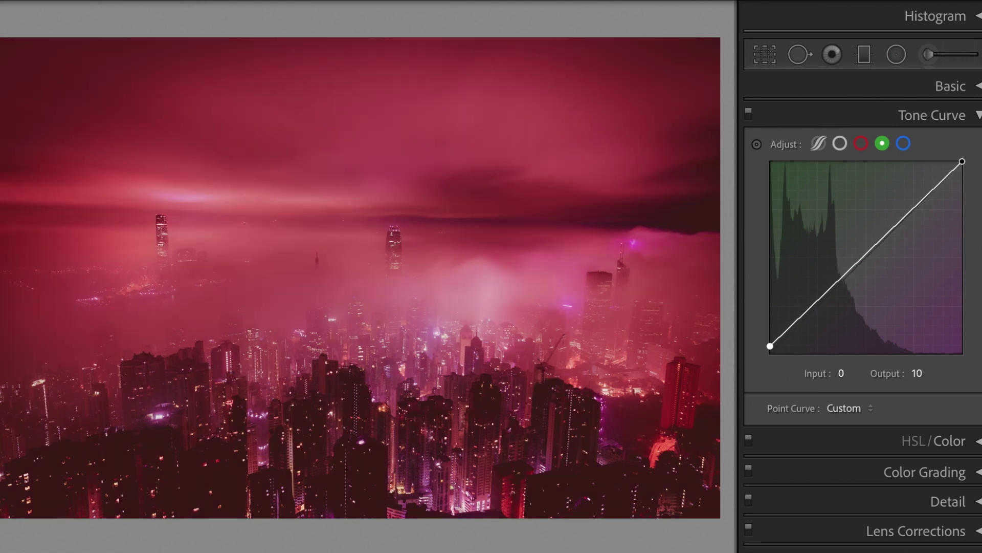
left_click(812, 304)
left_click(849, 373)
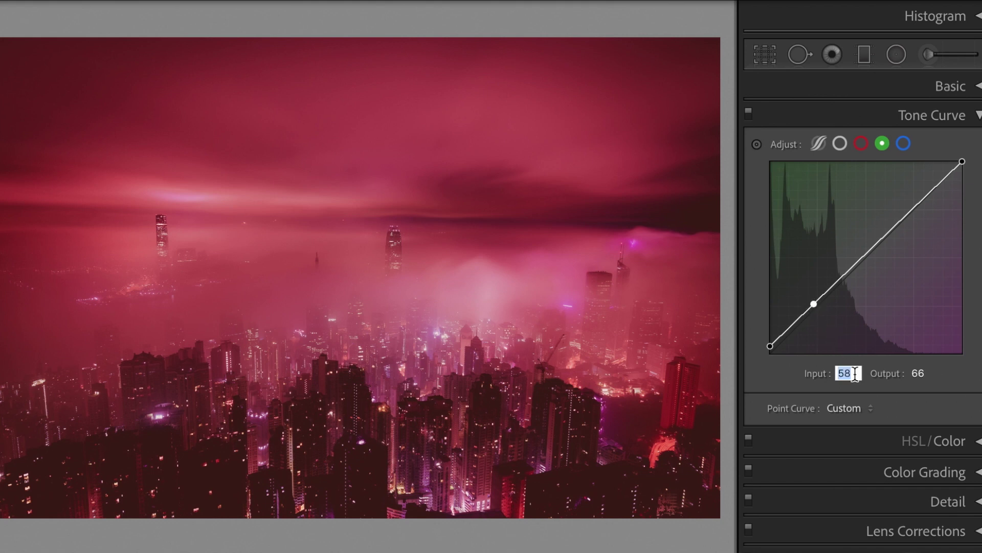
type("72")
key("Tab")
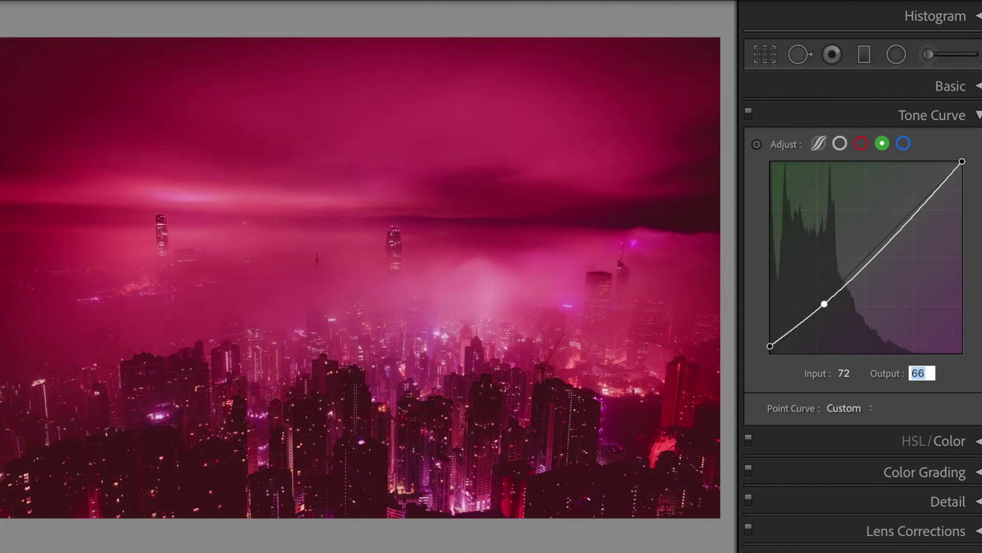
type("59")
key("Return")
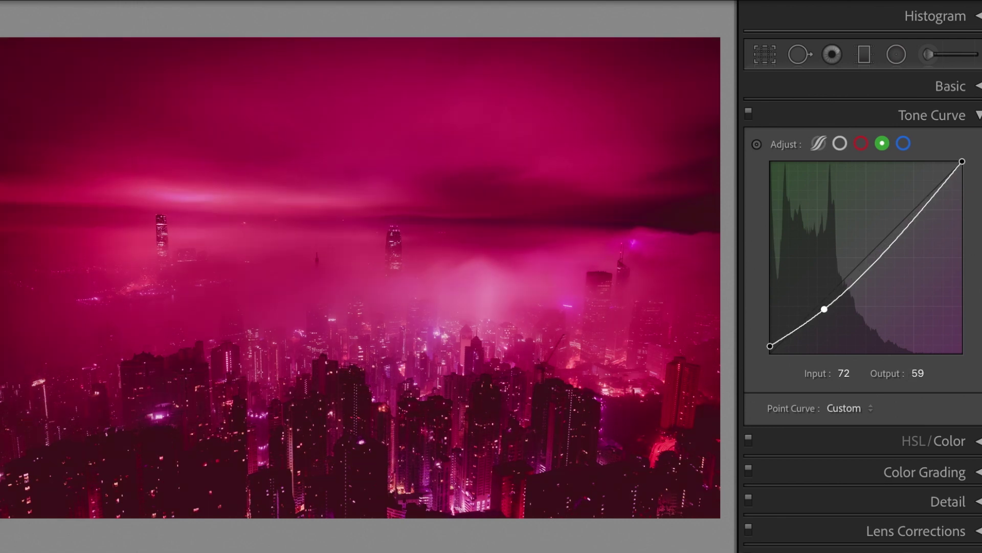
- Add a green curve point at 201/186 and lower the white point output to 243
left_click(885, 255)
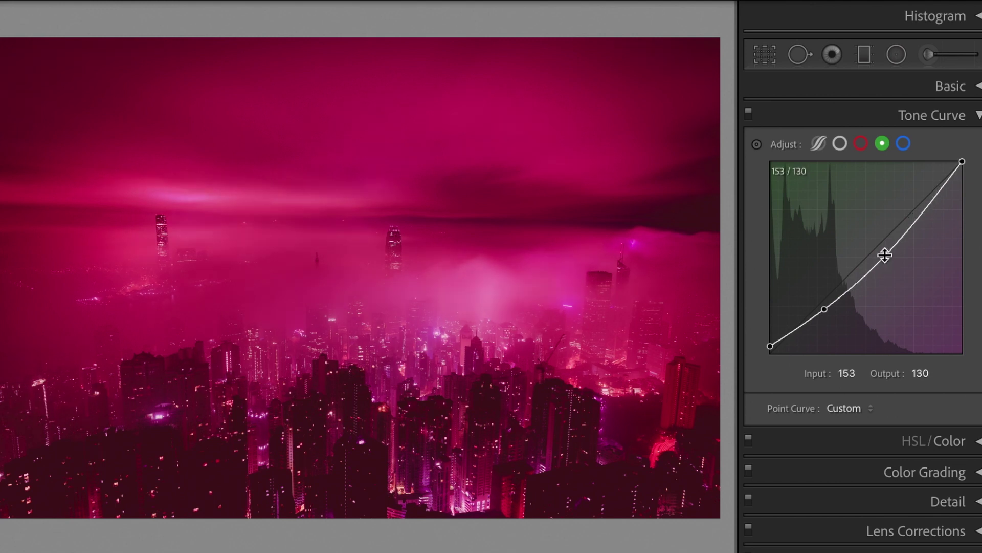
left_click(857, 373)
type("201")
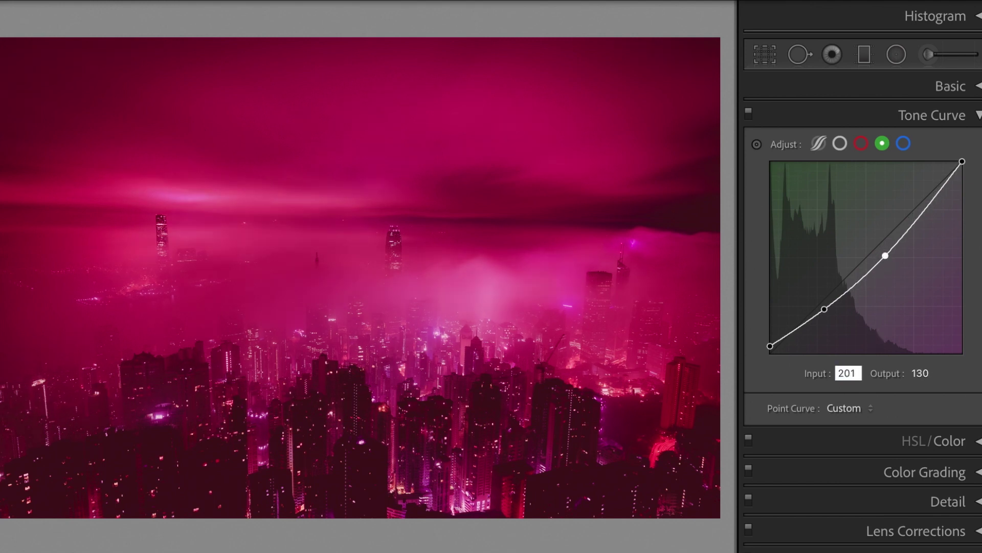
key("Tab")
type("186")
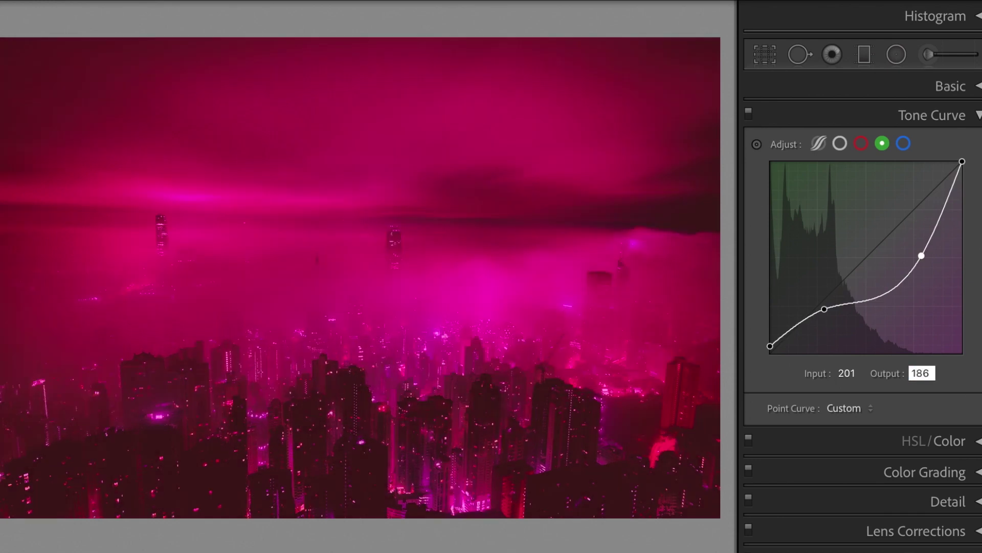
key("Return")
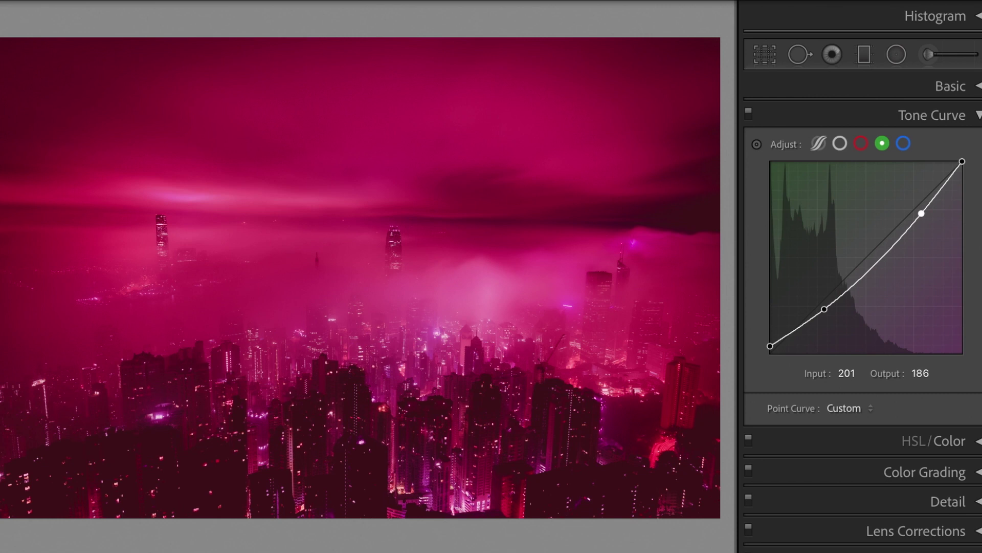
left_click(962, 162)
left_click(930, 377)
type("243")
key("Return")
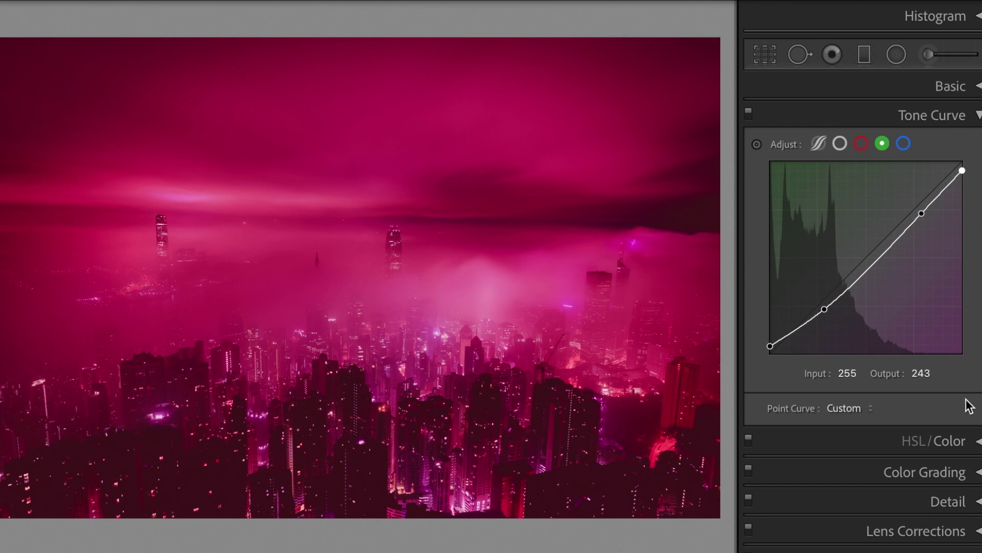
- On the blue channel curve, add a shadow point at input 58/output 18
left_click(904, 143)
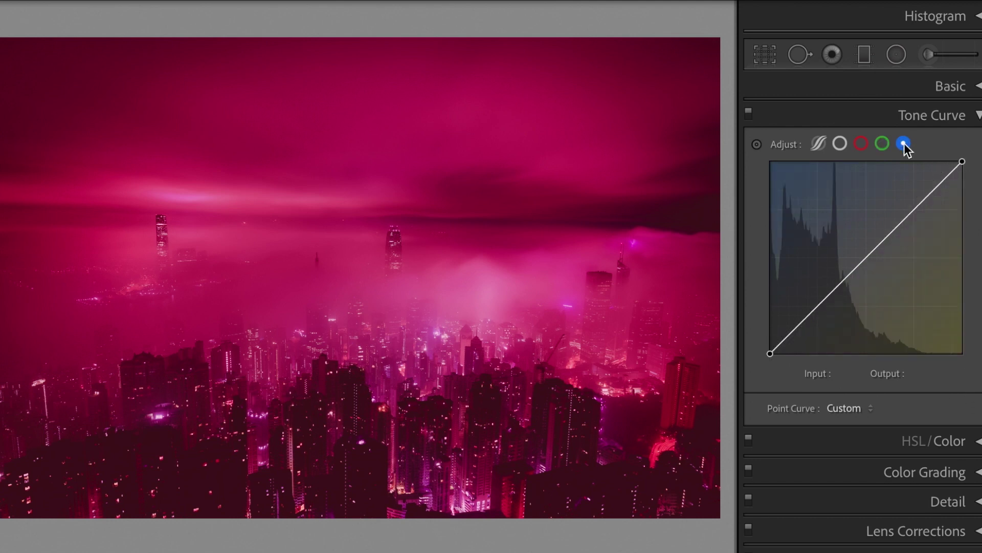
left_click(800, 326)
left_click(855, 375)
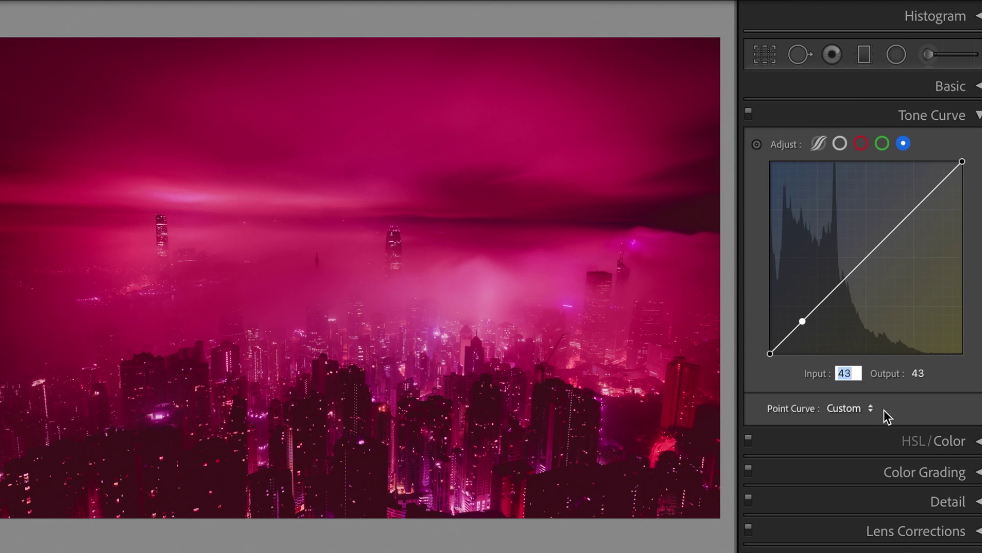
type("58")
key("Tab")
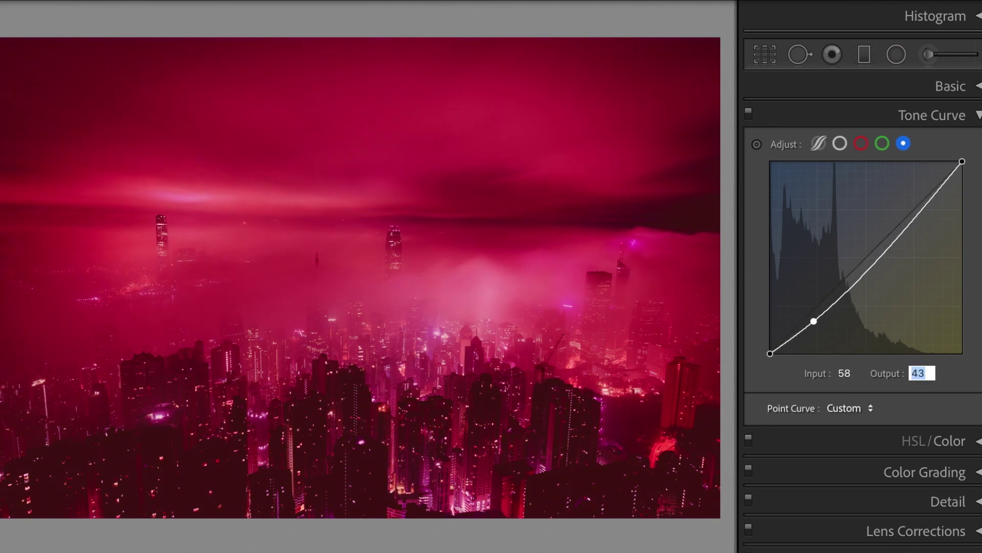
type("18")
key("Return")
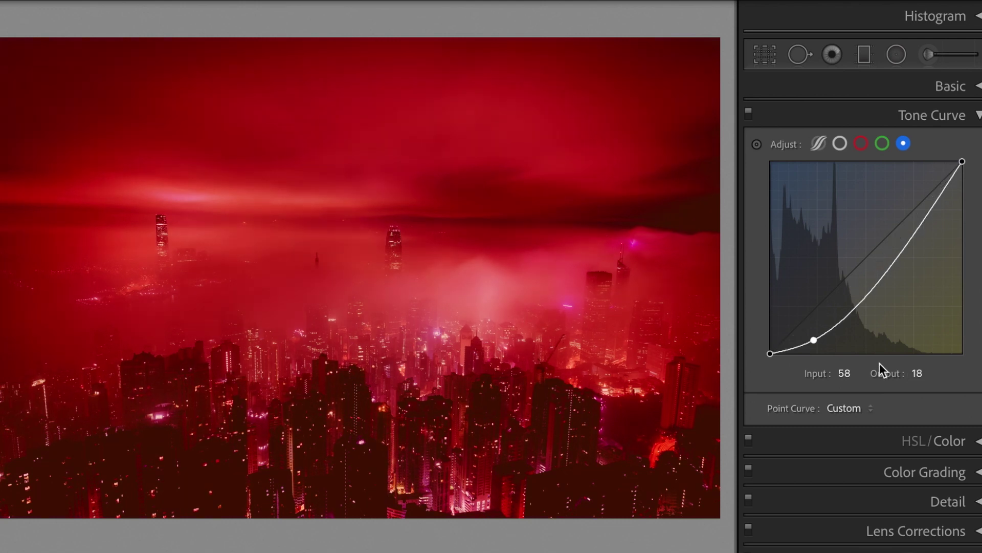
- Add a blue point at 211/182 and move the white point to input 230, output 255
left_click(889, 269)
left_click(859, 375)
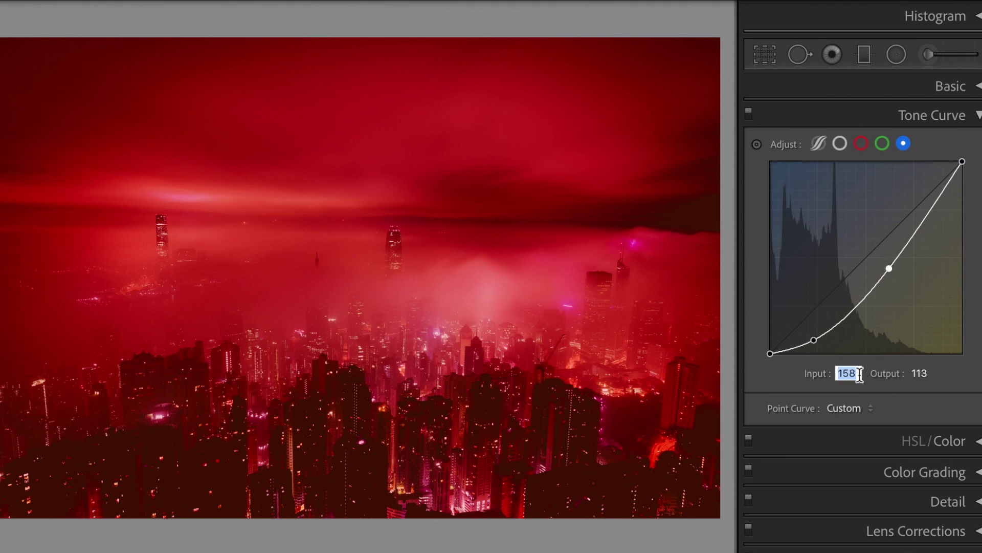
type("211")
key("Tab")
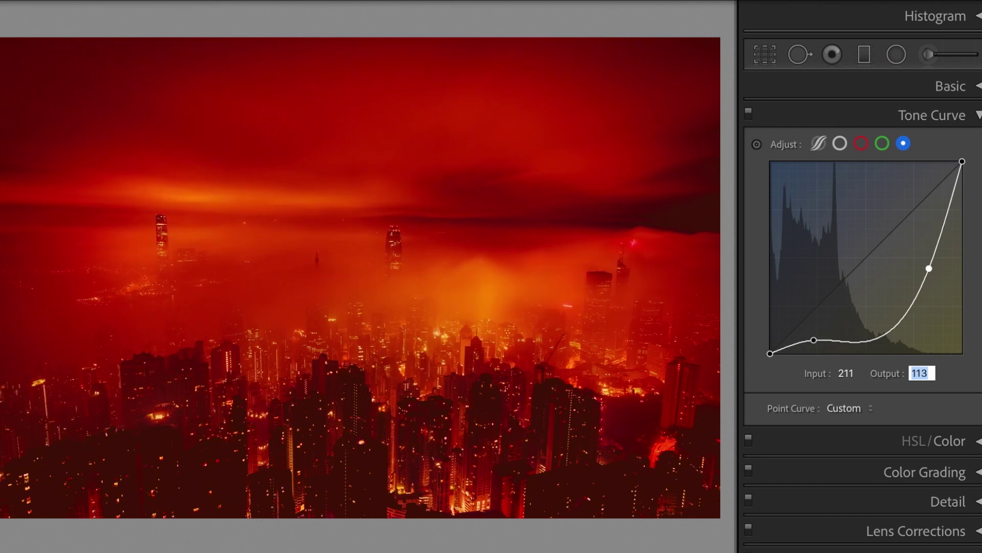
type("182")
key("Return")
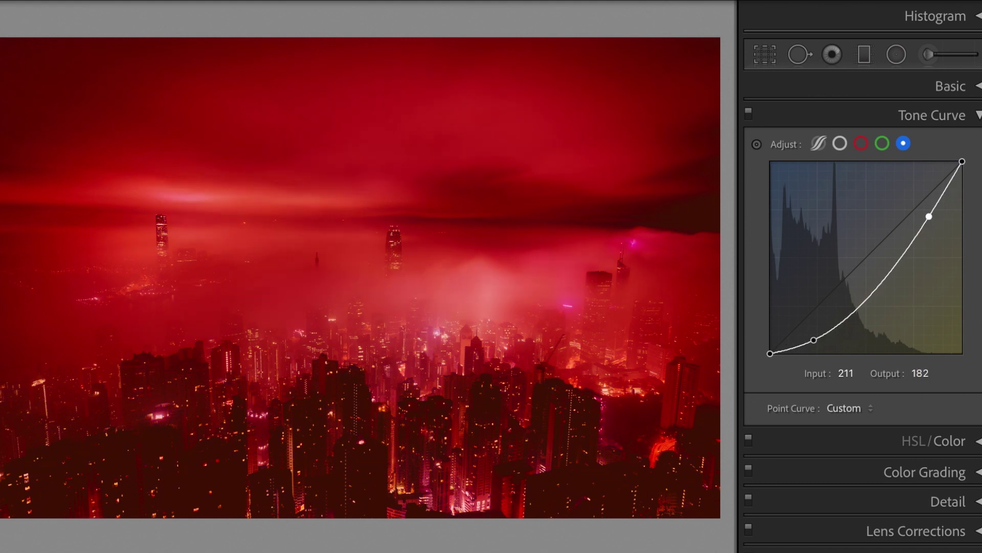
left_click(961, 162)
left_click(861, 374)
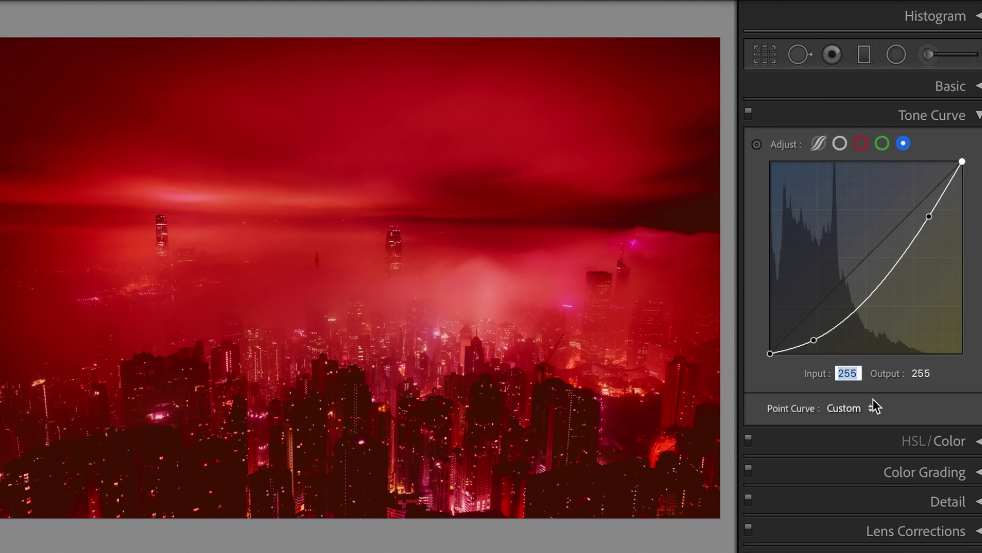
type("230")
key("Tab")
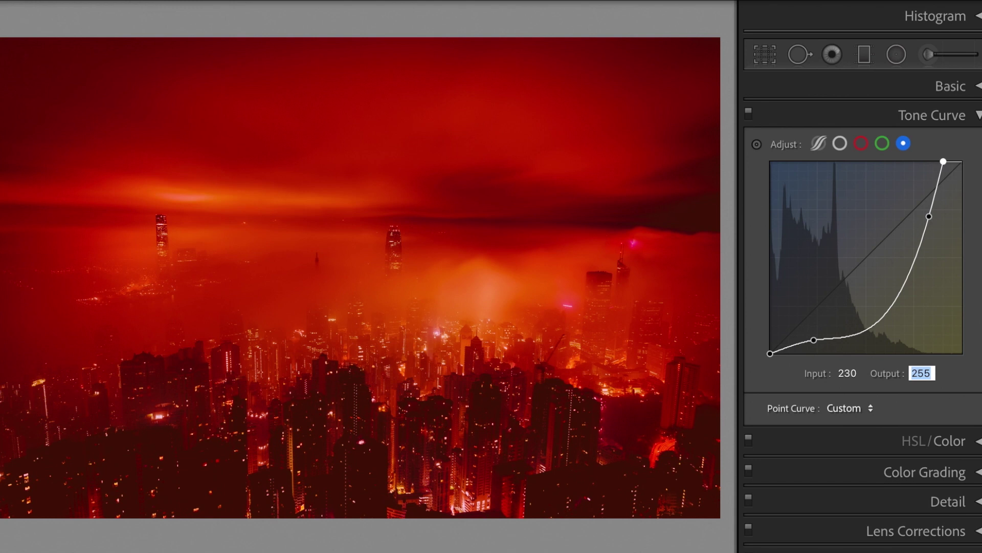
key("Return")
- In HSL, set Red saturation to -100 and luminance to +10
left_click(979, 117)
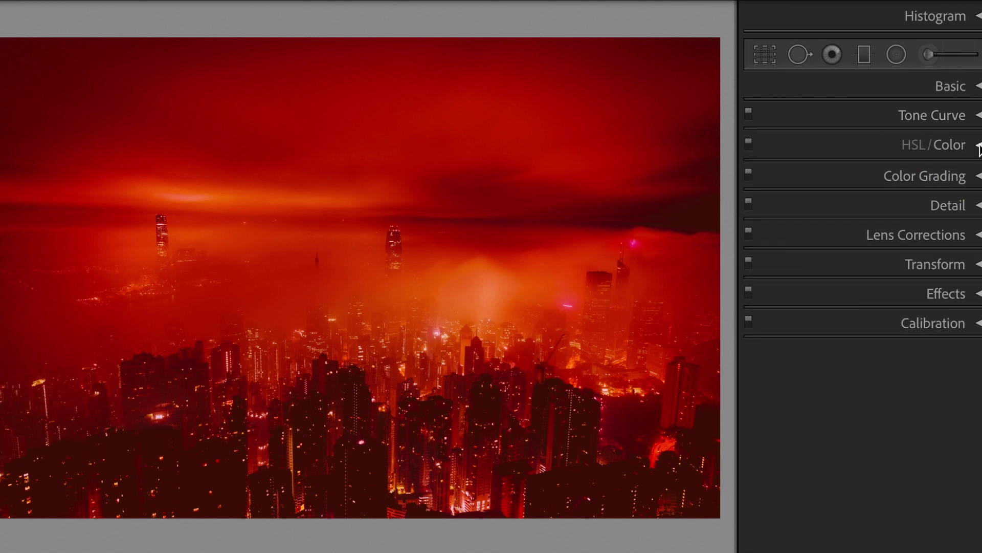
left_click(979, 147)
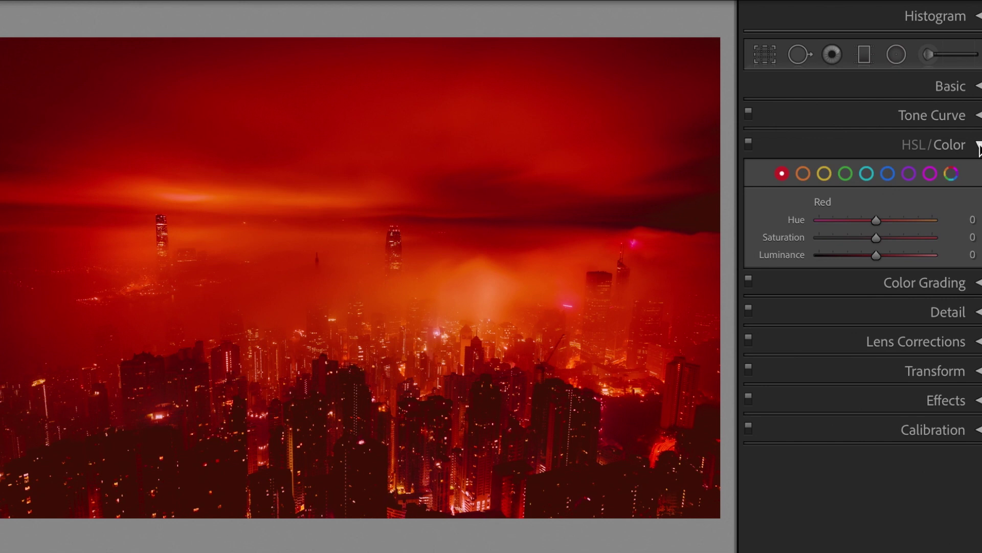
left_click(953, 238)
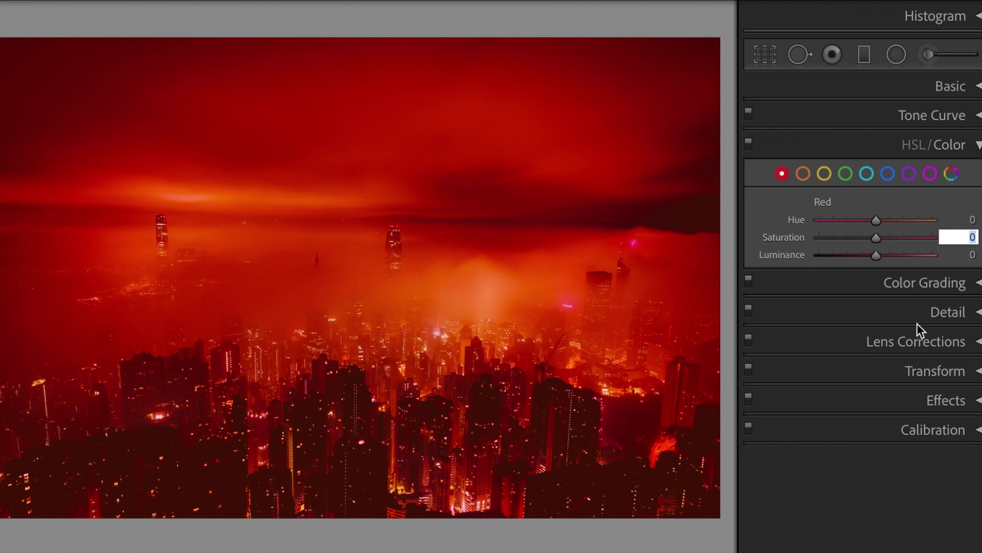
type("-100")
key("Return")
key("Tab")
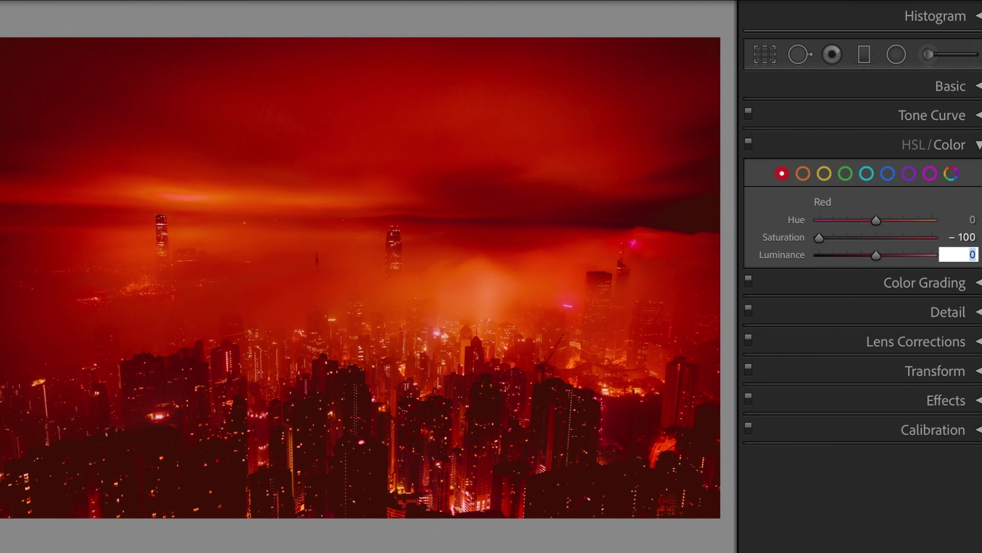
type("10")
key("Return")
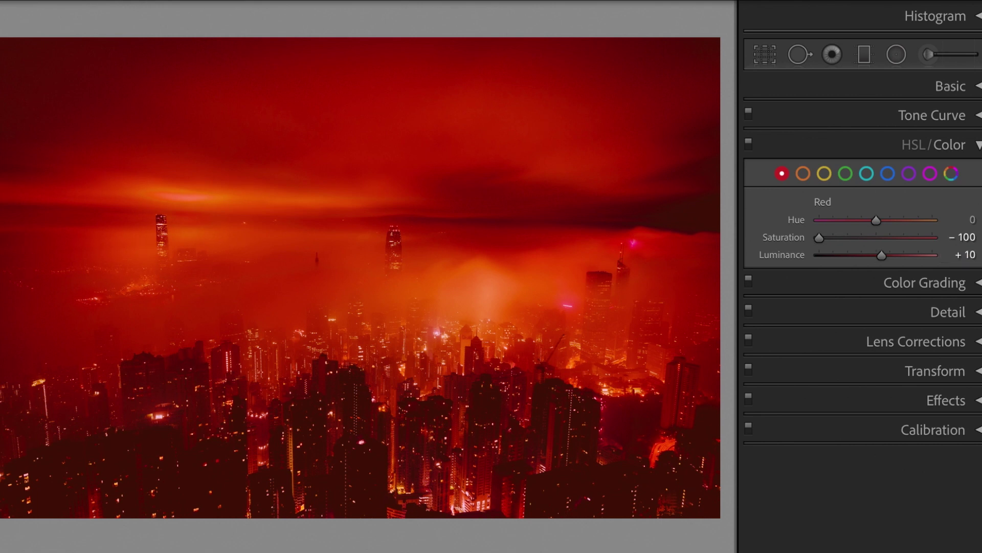
- Set Orange saturation to -100 and luminance to +10
left_click(804, 174)
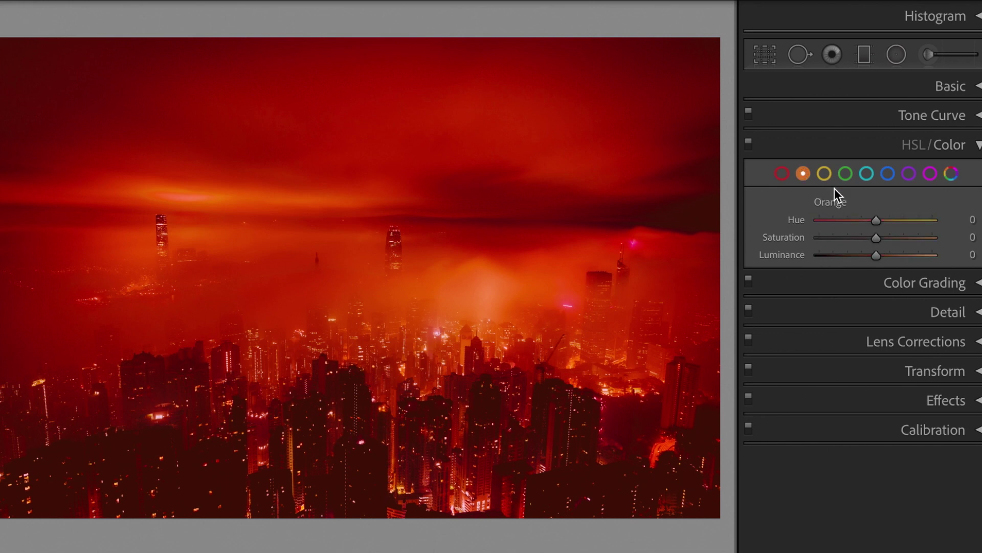
left_click(951, 238)
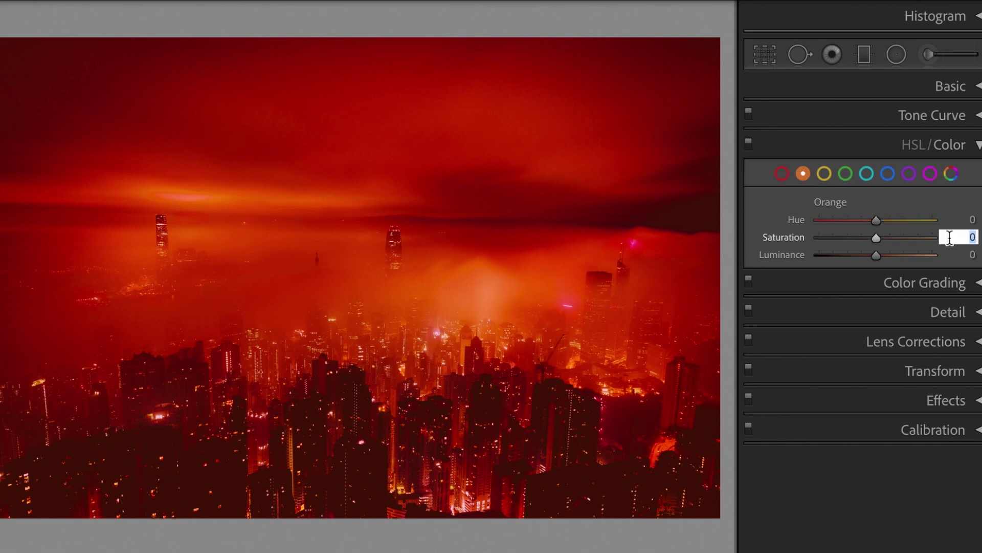
type("-100")
key("Tab")
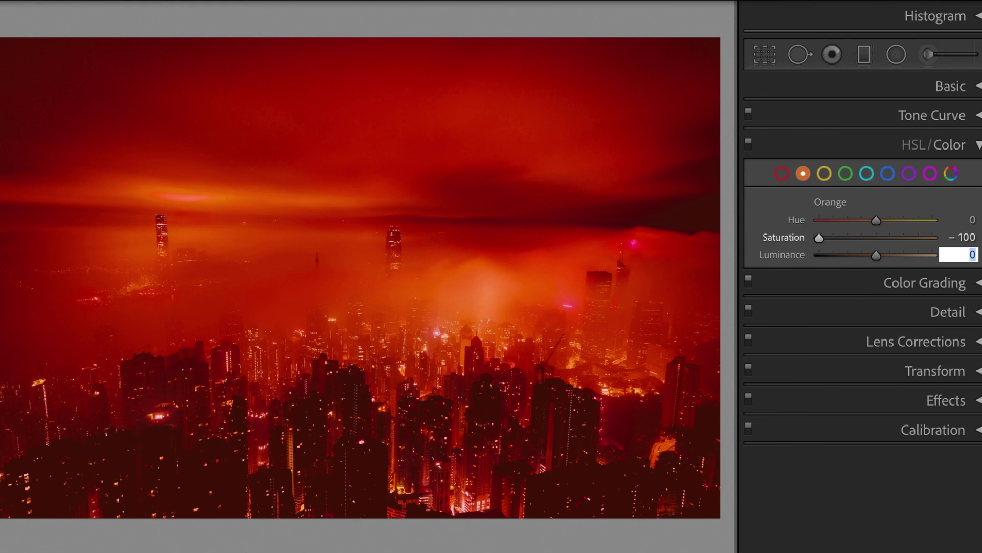
type("10")
key("Return")
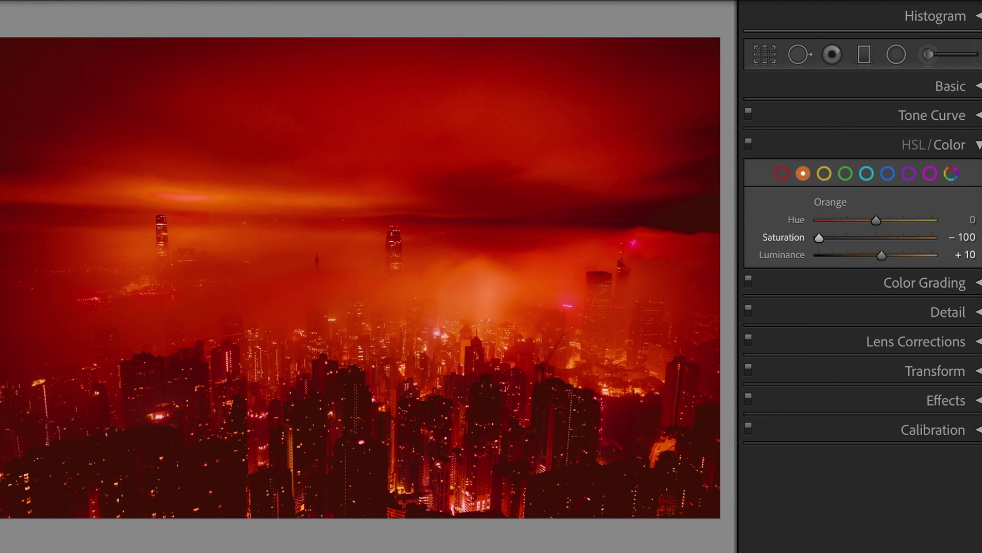
- Set Yellow saturation to -100 and luminance to +10
left_click(825, 175)
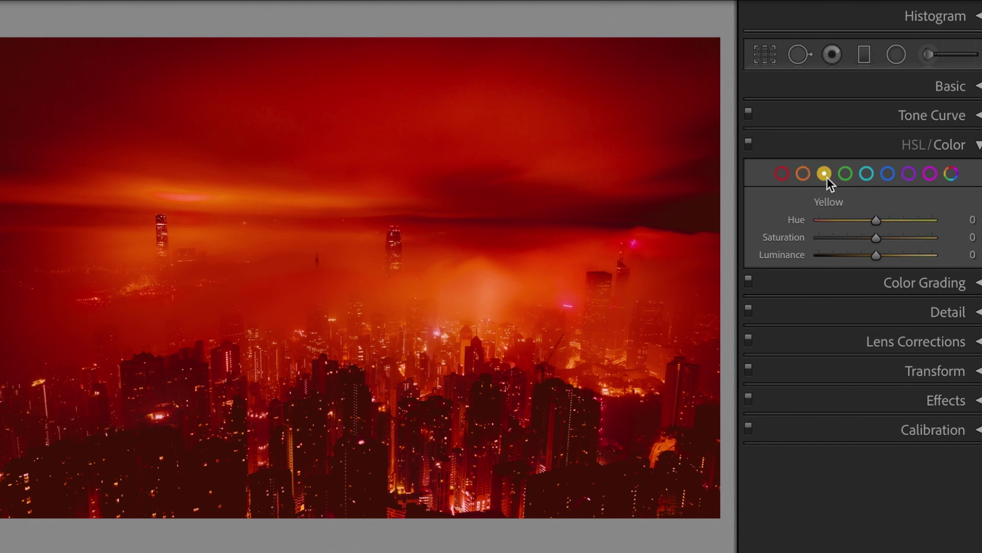
left_click(950, 240)
type("-100")
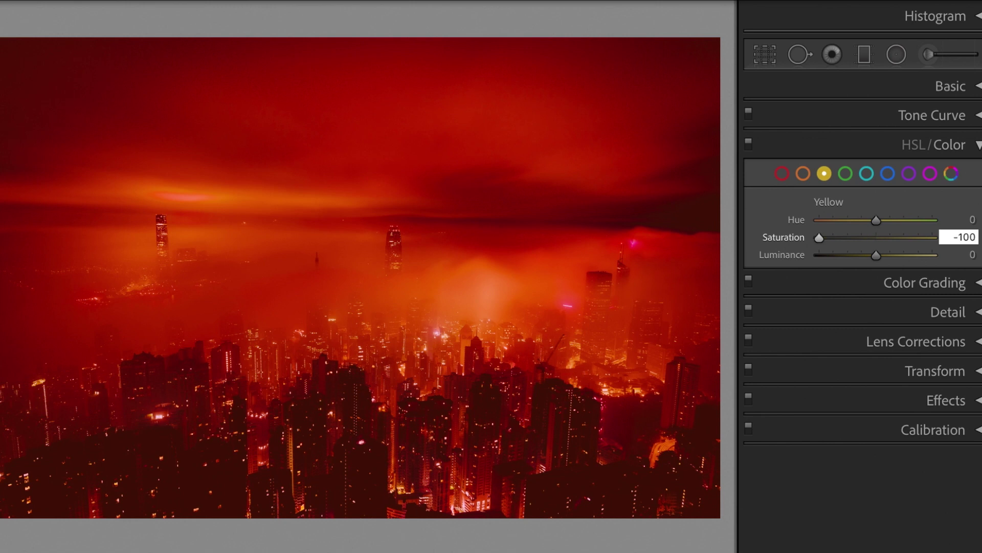
key("Tab")
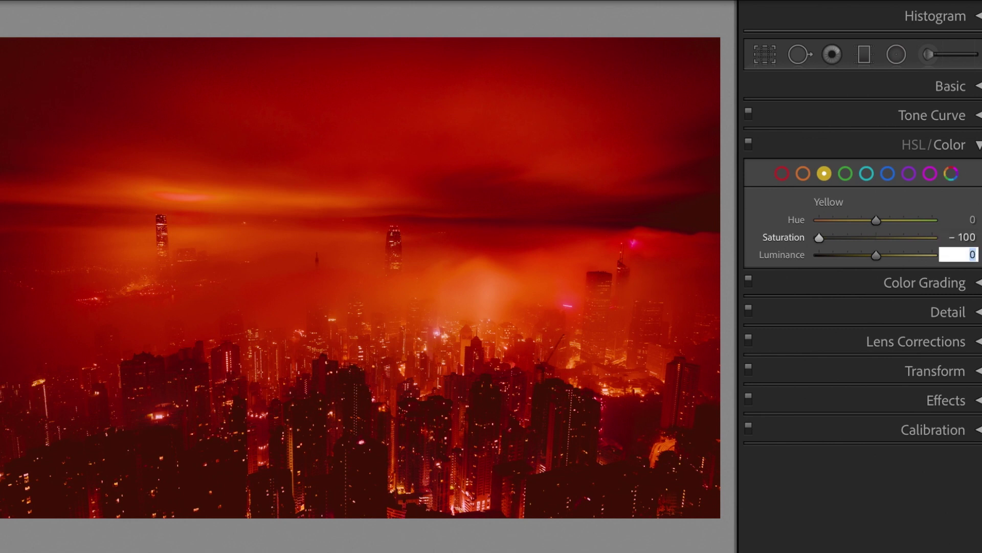
type("10")
key("Return")
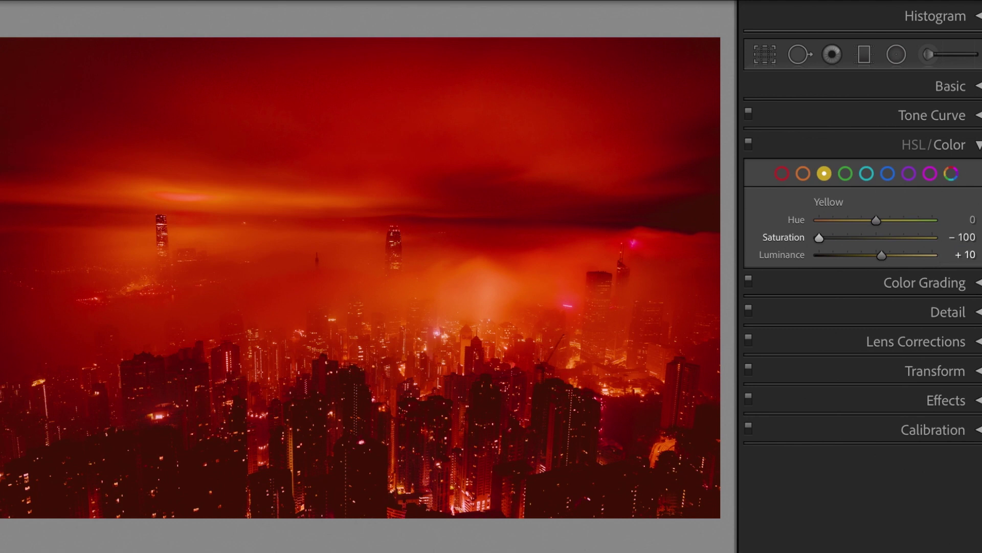
- Set Green saturation to -100 and luminance to +10
left_click(846, 174)
left_click(946, 237)
type("-")
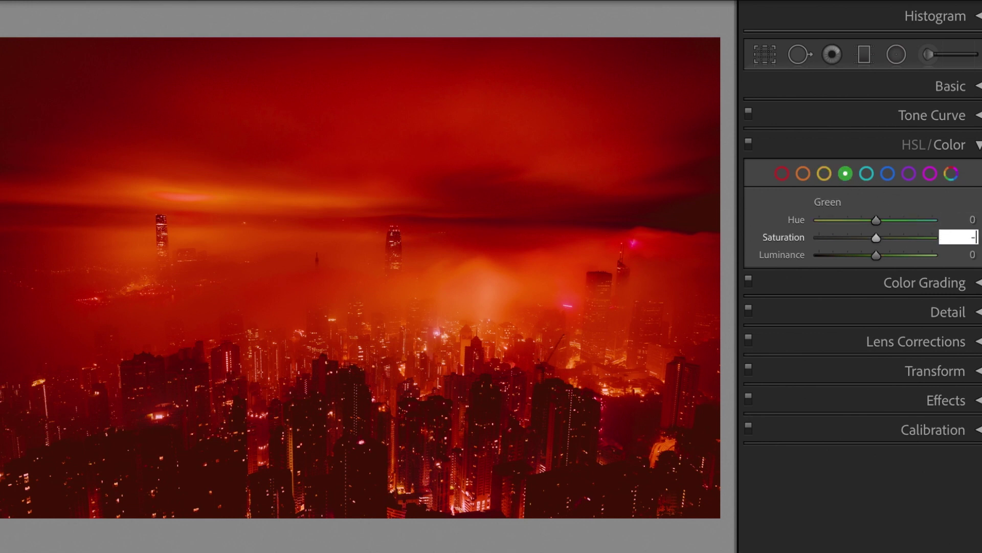
type("100")
key("Tab")
type("10")
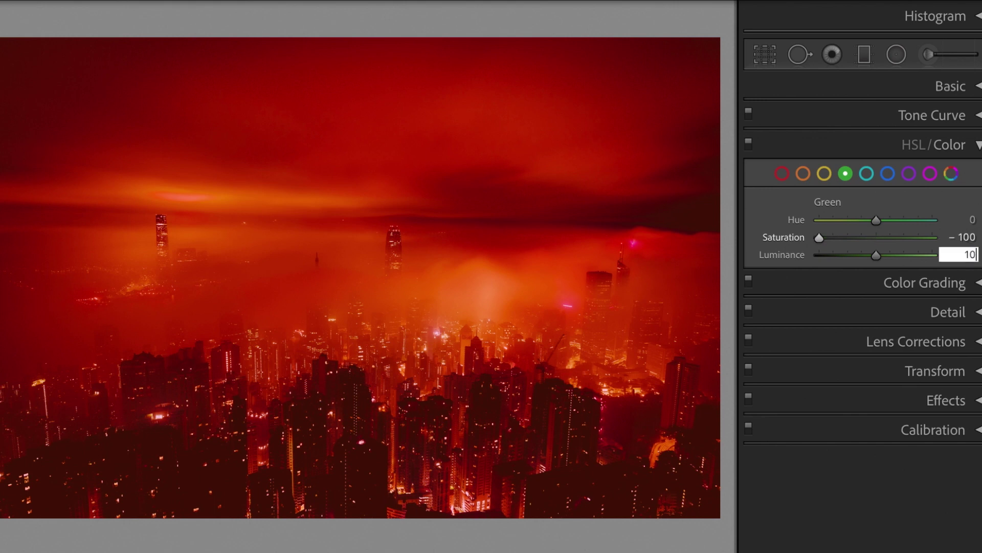
key("Return")
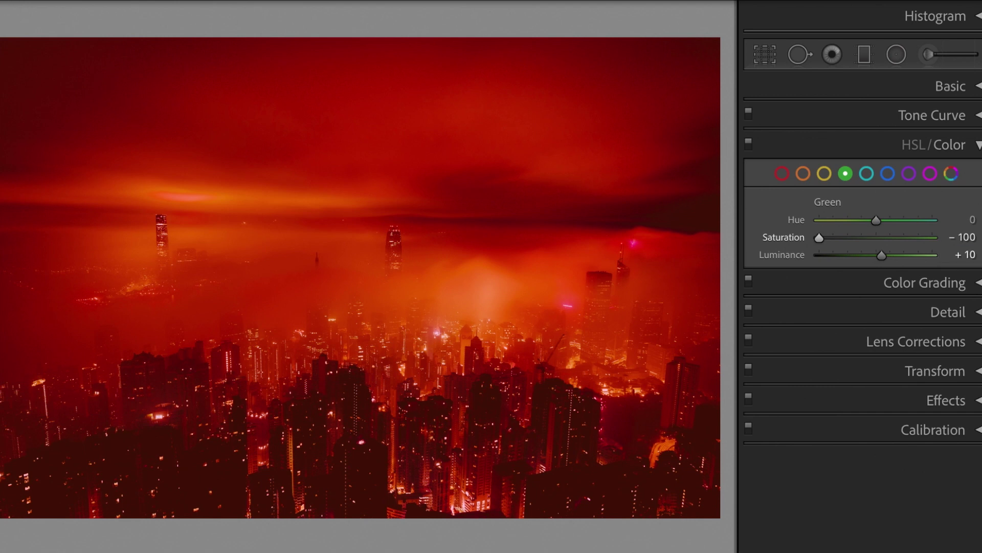
- Give the Aqua colour range saturation -100 and luminance +10
left_click(872, 177)
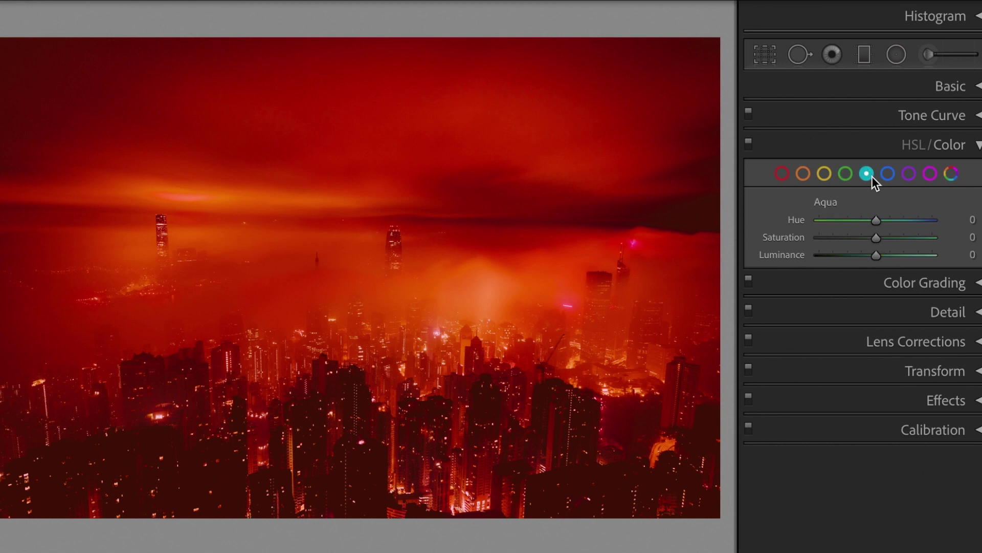
left_click(947, 238)
type("-10")
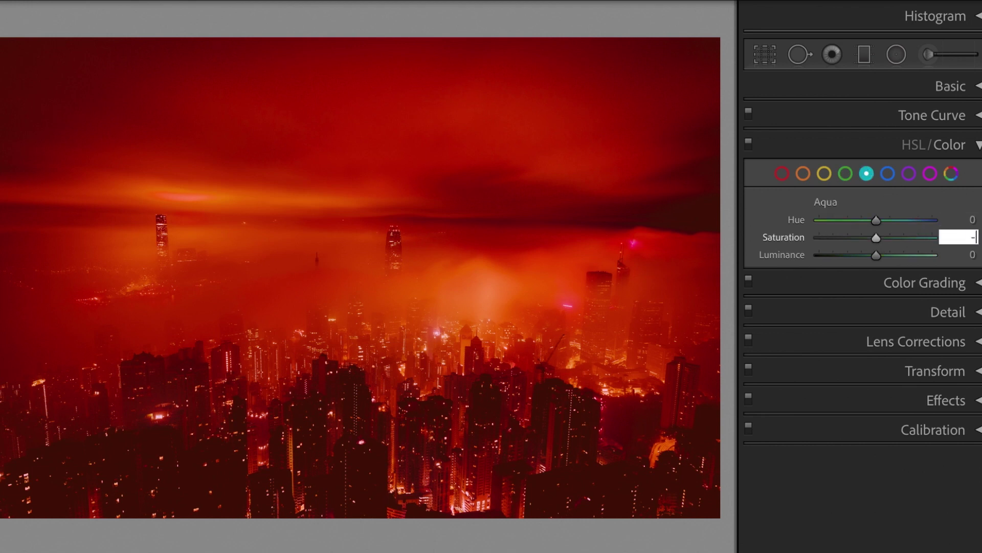
type("0")
key("Tab")
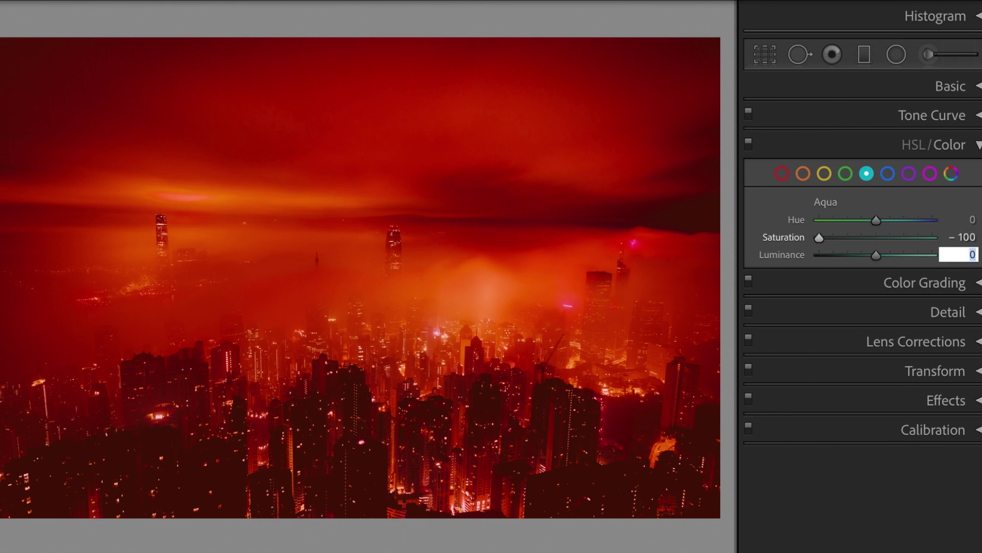
type("10")
key("Return")
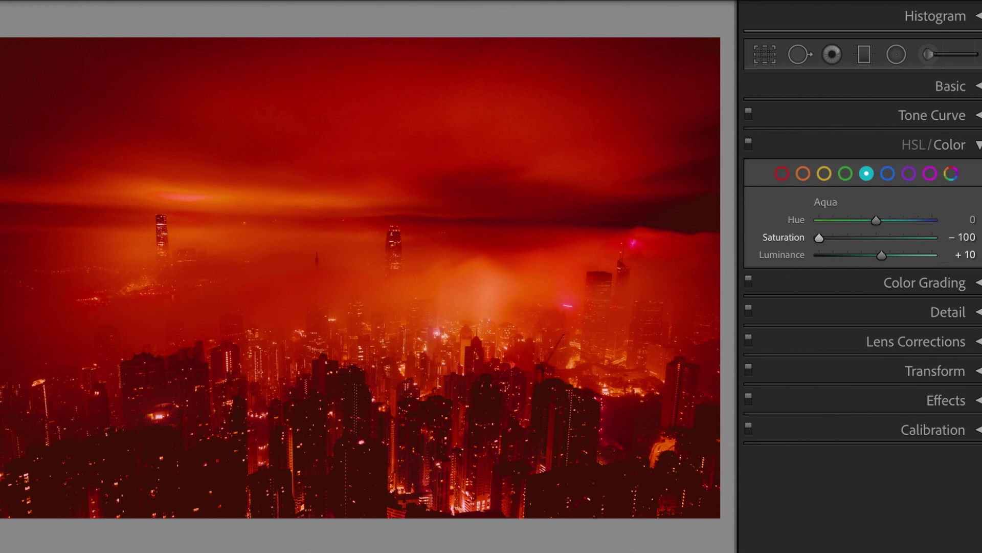
left_click(887, 174)
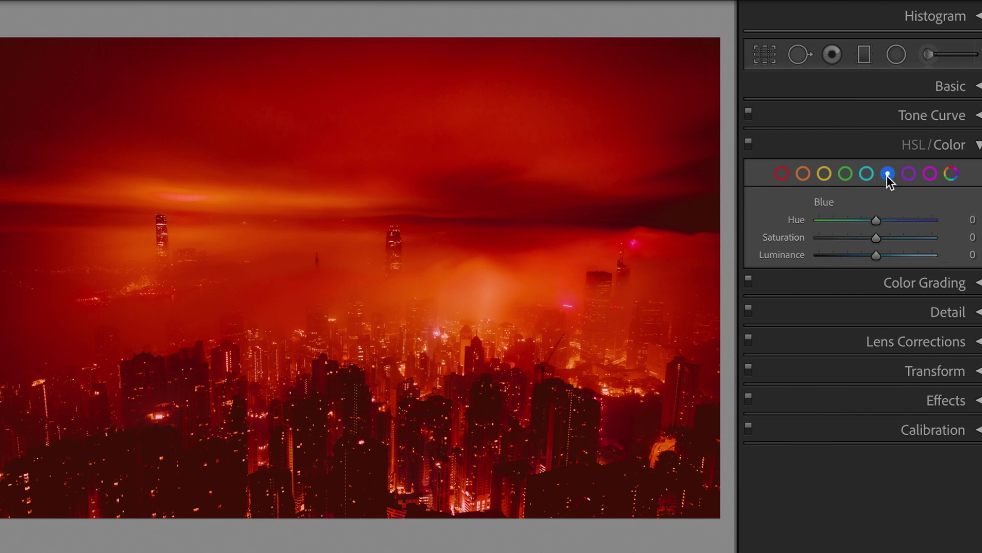
- Set the Blue range to hue +50, saturation −90 and luminance +10
left_click(954, 221)
type("50")
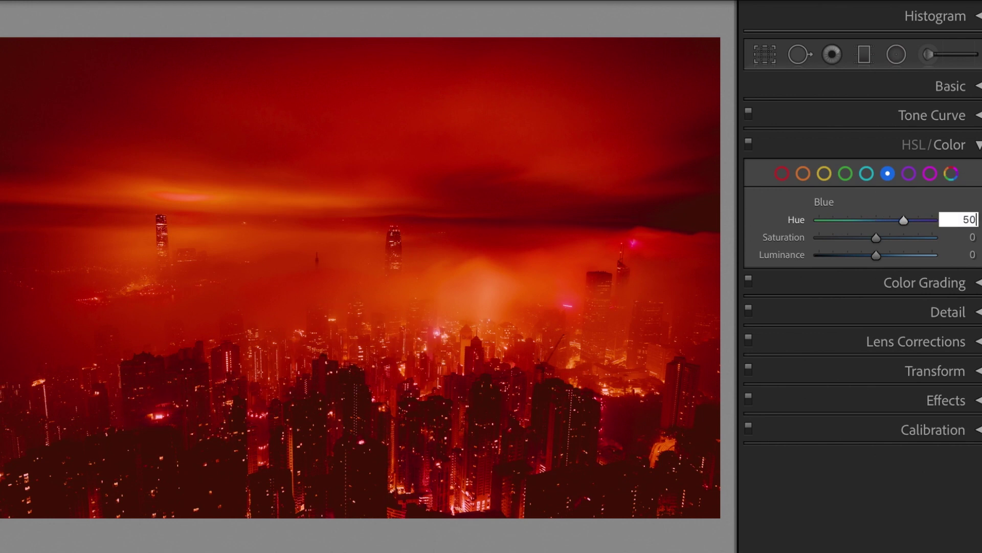
key("Tab")
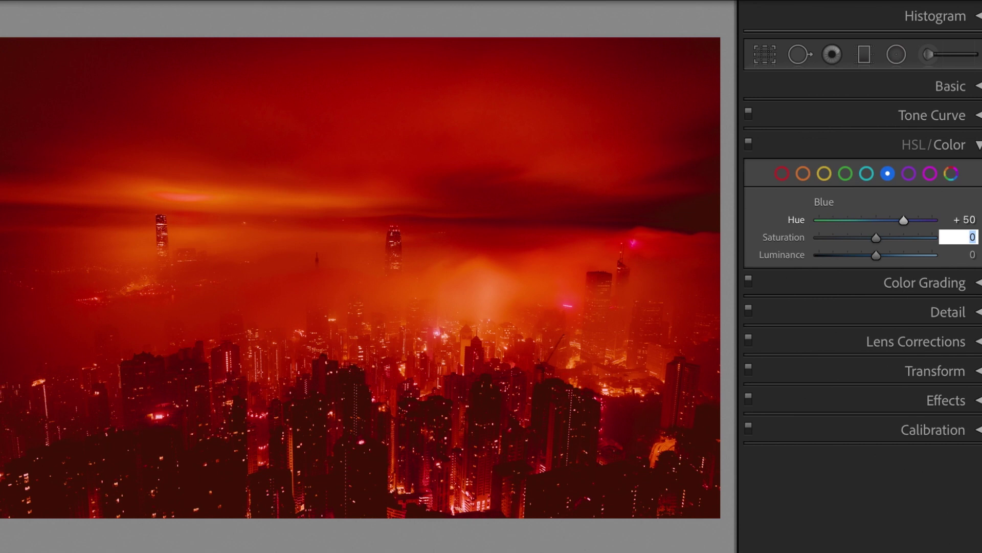
type("-90")
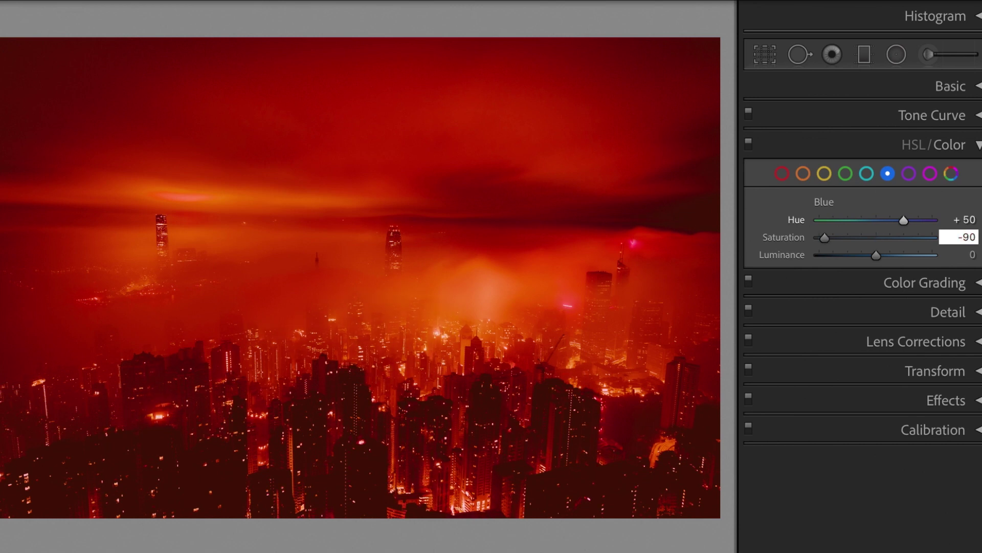
key("Tab")
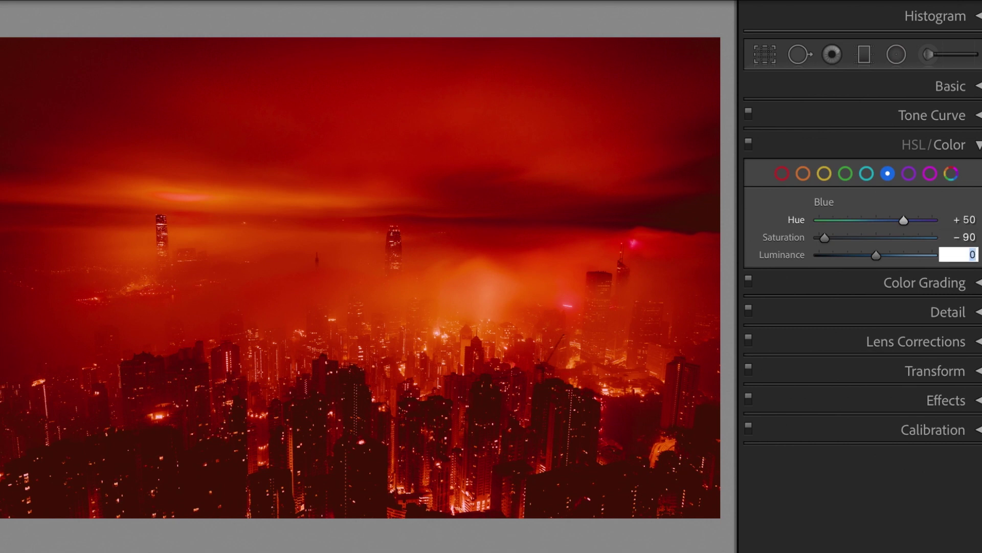
type("10")
key("Return")
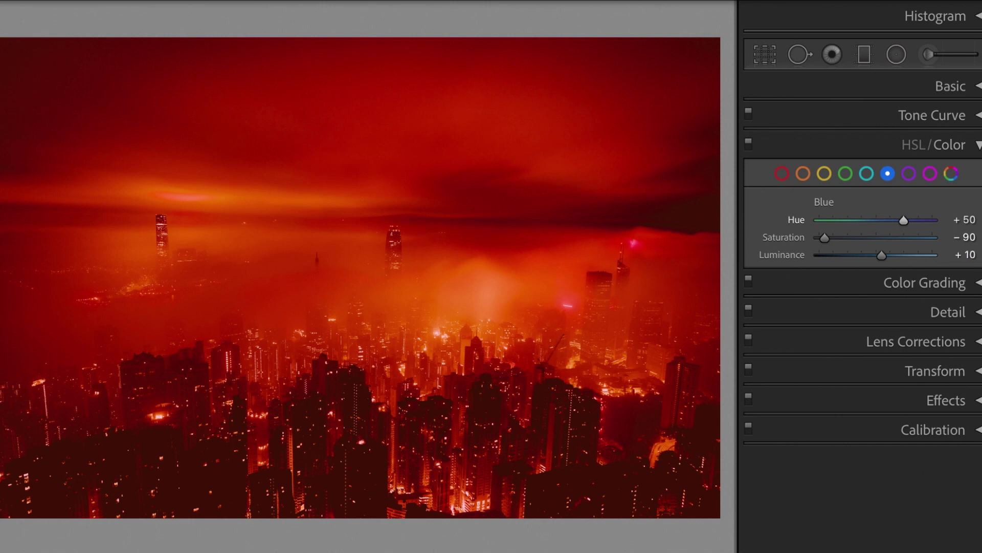
- Set Purple saturation to −80 and luminance to +15
left_click(913, 177)
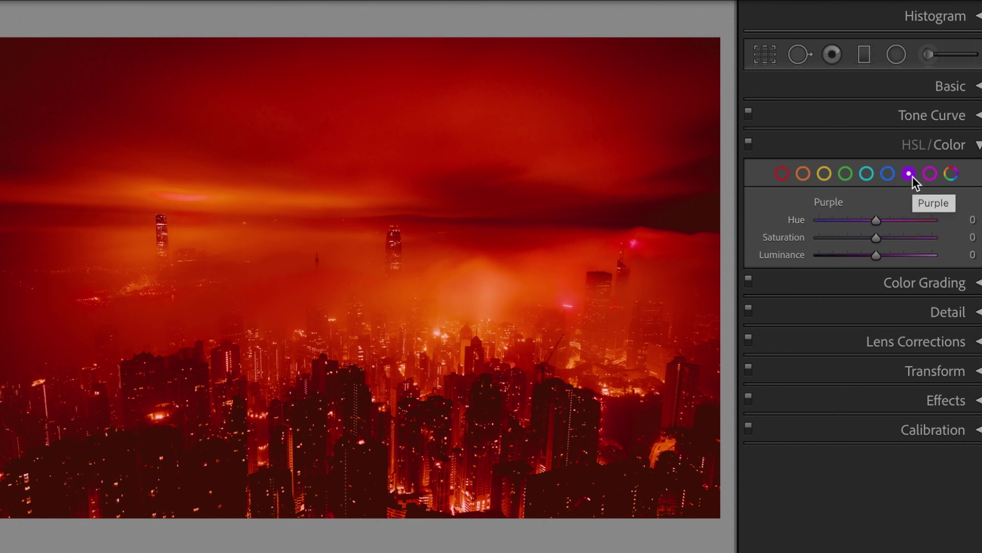
left_click(954, 239)
type("-80")
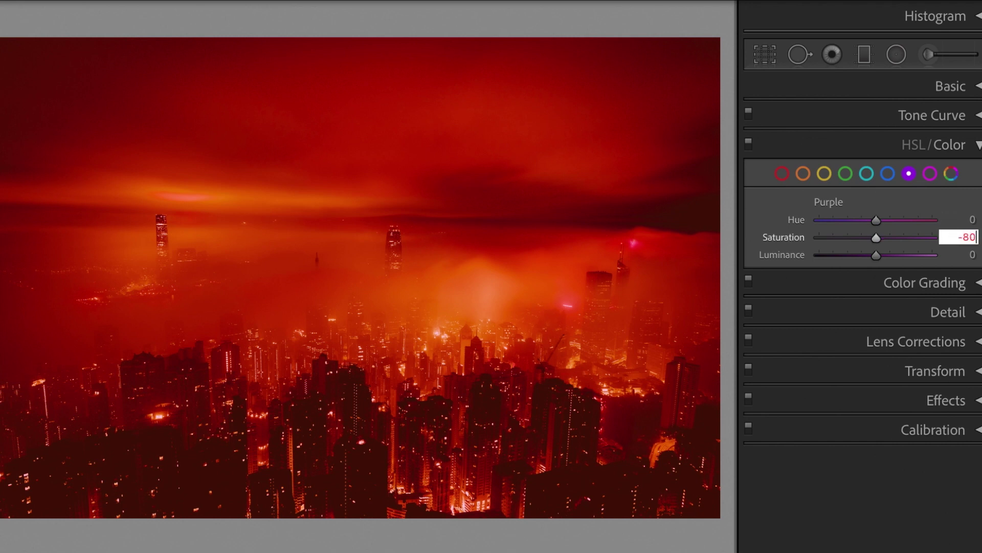
key("Return")
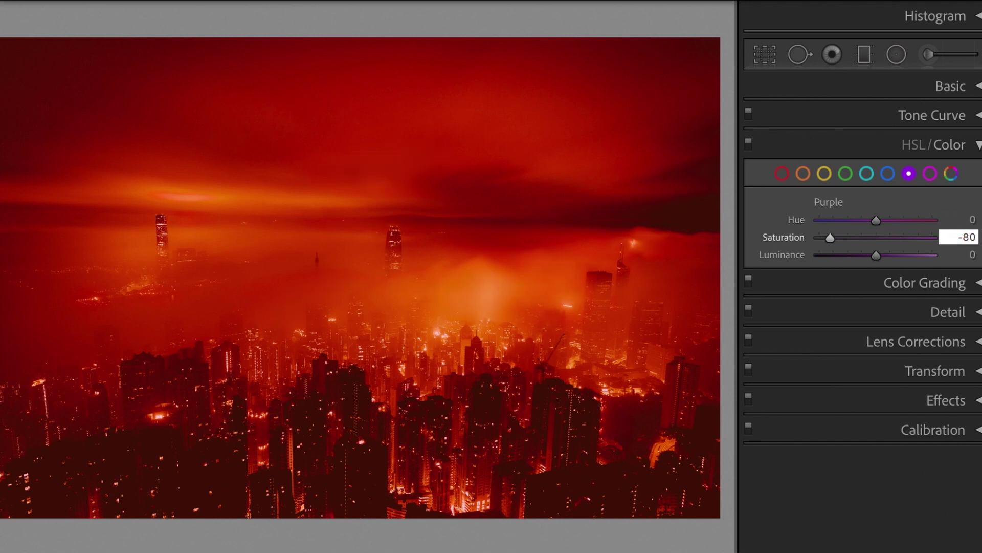
key("Tab")
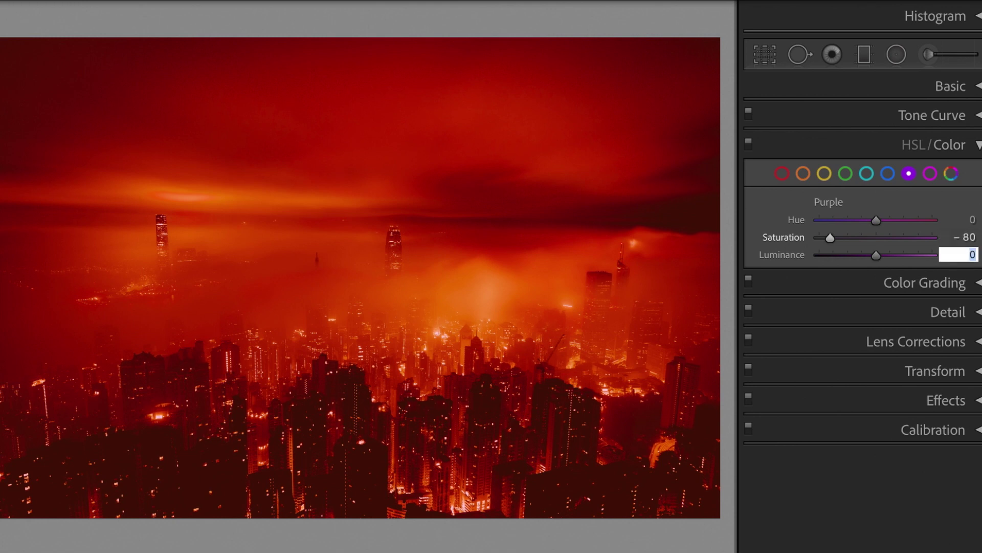
type("15")
key("Return")
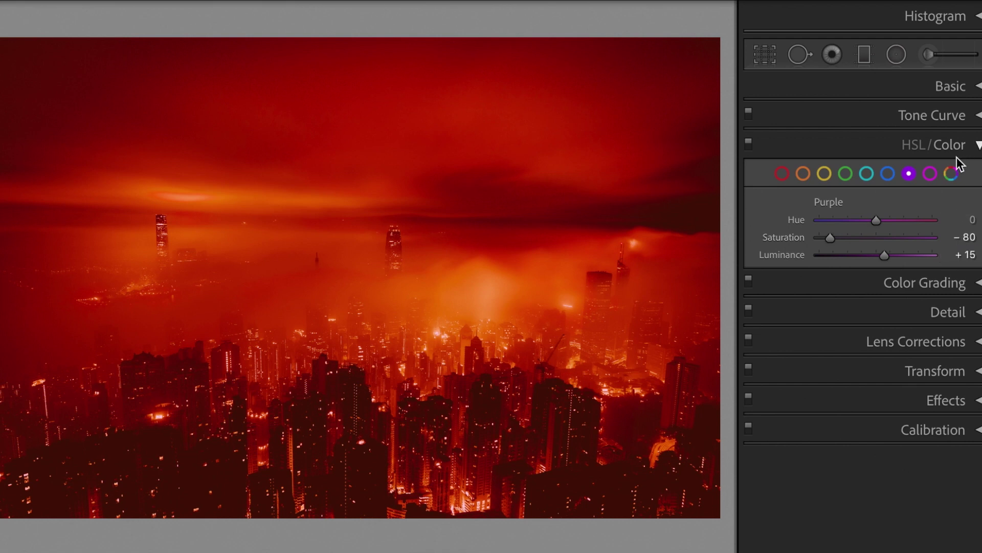
- Set Magenta saturation to −90 and luminance to +10, then collapse the HSL panel
left_click(930, 173)
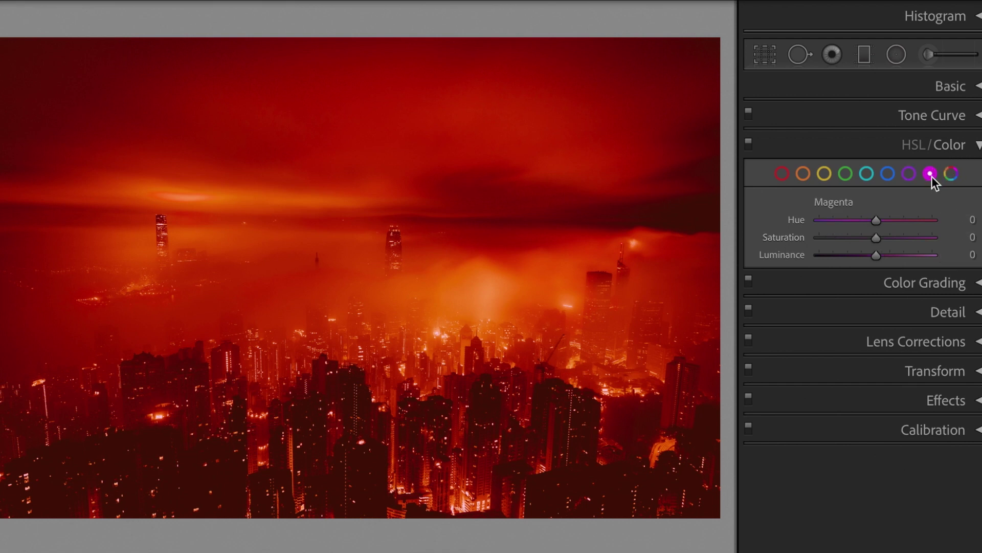
left_click(956, 251)
left_click(952, 237)
type("-90")
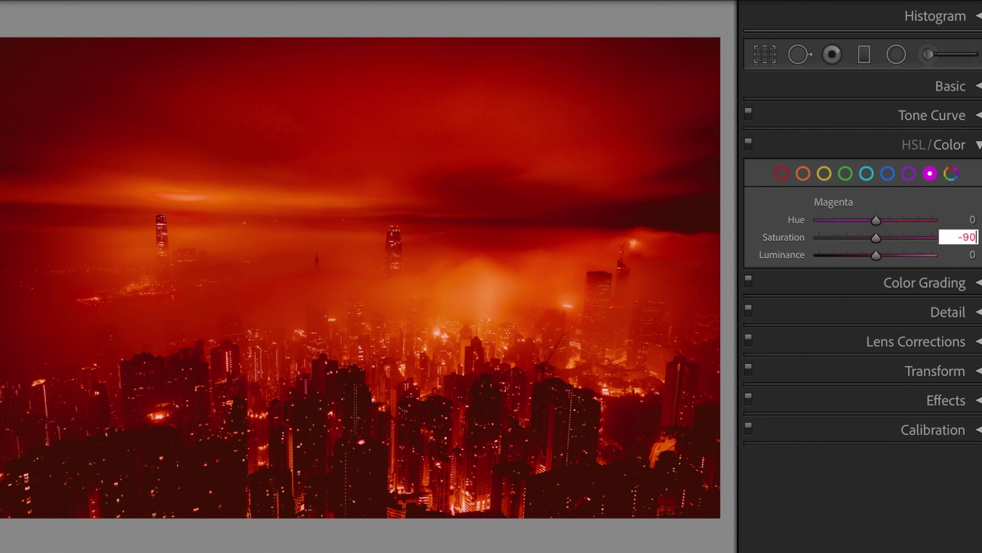
key("Return")
key("Tab")
type("10")
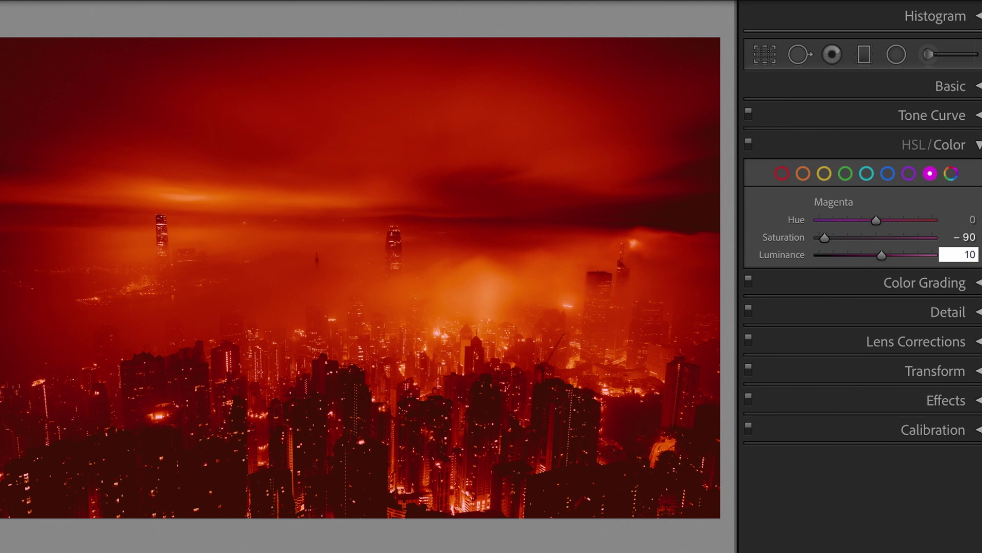
key("Return")
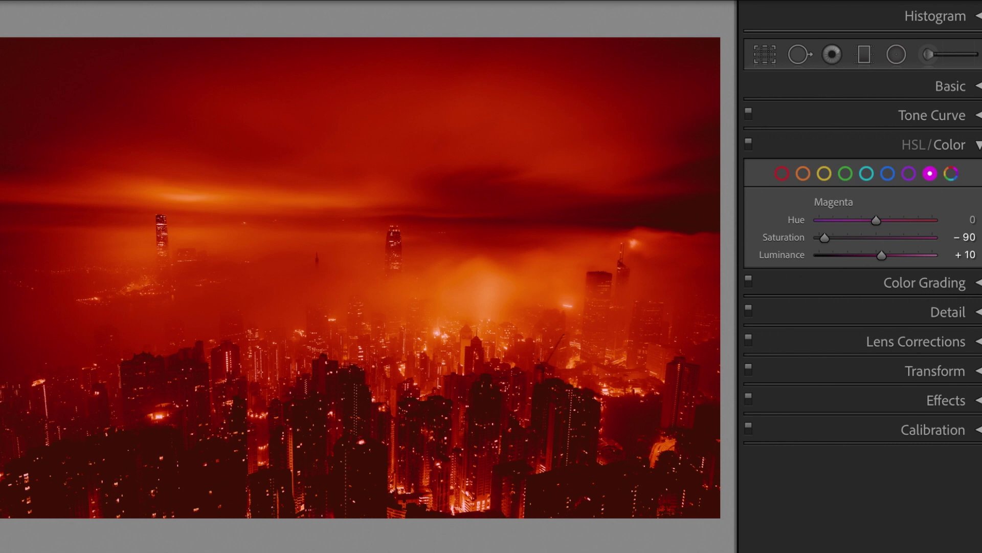
left_click(979, 147)
- In Color Grading, set Midtones luminance to −15 and Highlights luminance to 15
left_click(979, 177)
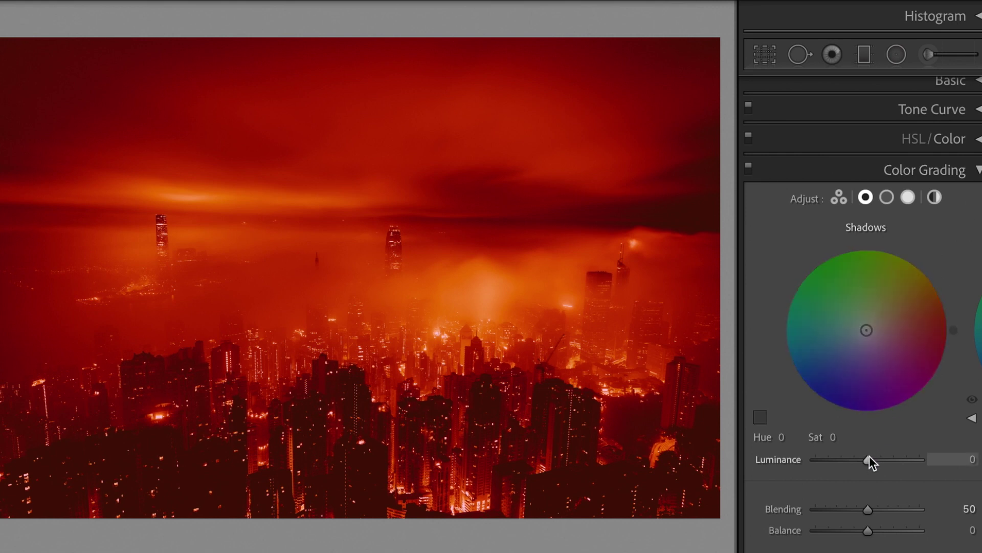
left_click(943, 459)
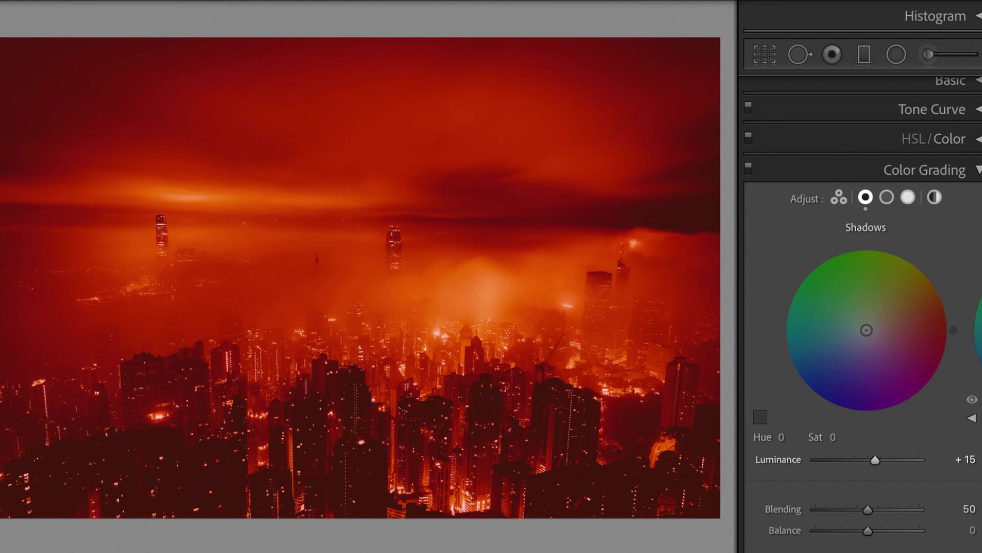
left_click(886, 199)
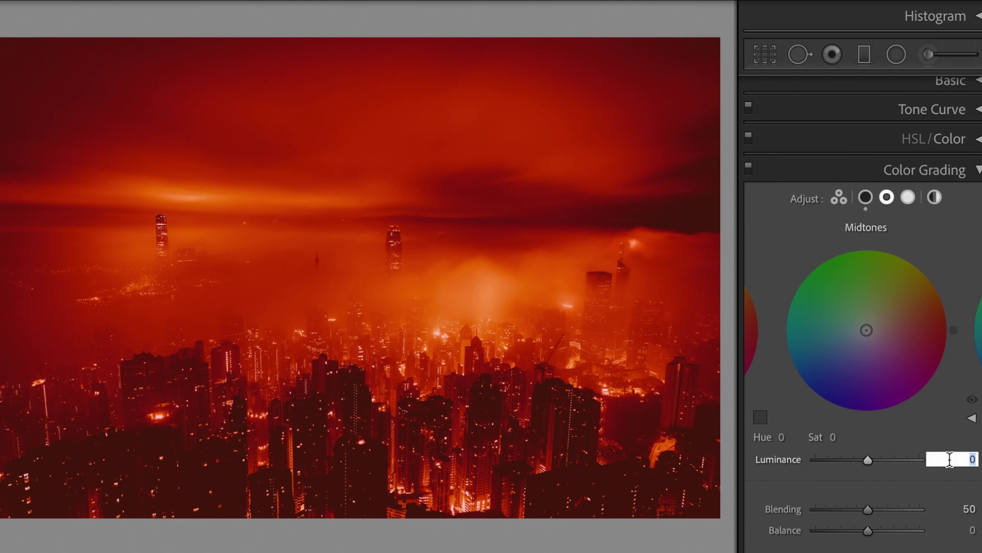
type("-15")
key("Return")
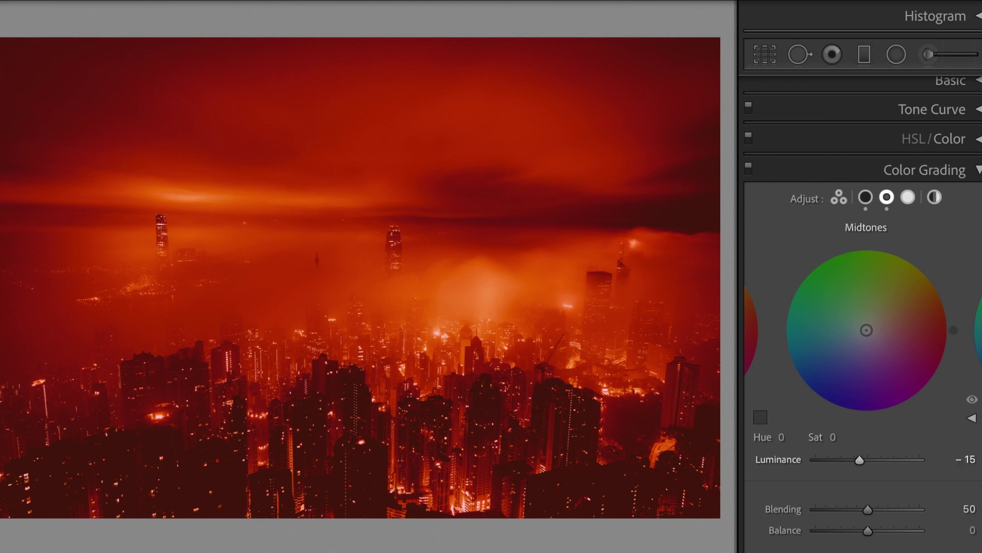
left_click(909, 200)
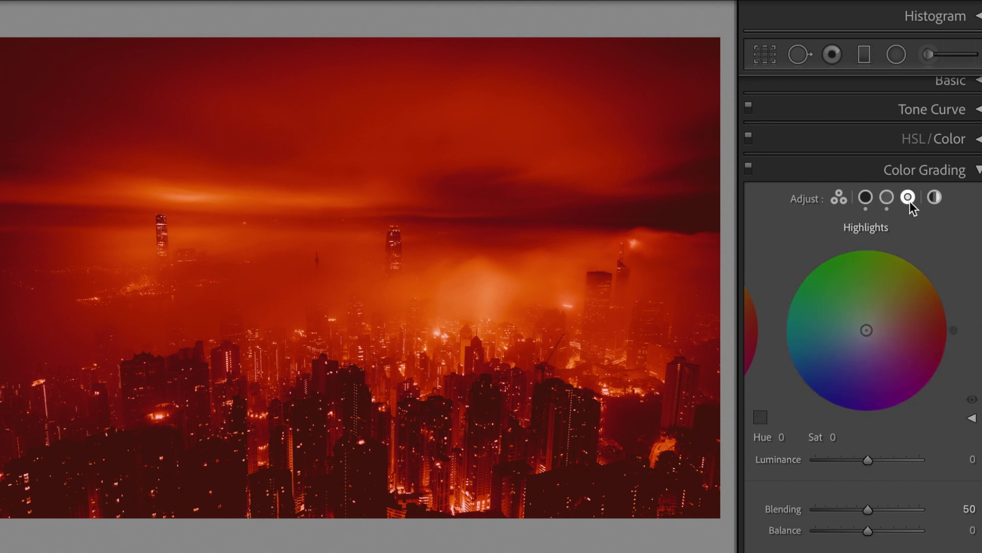
left_click(950, 461)
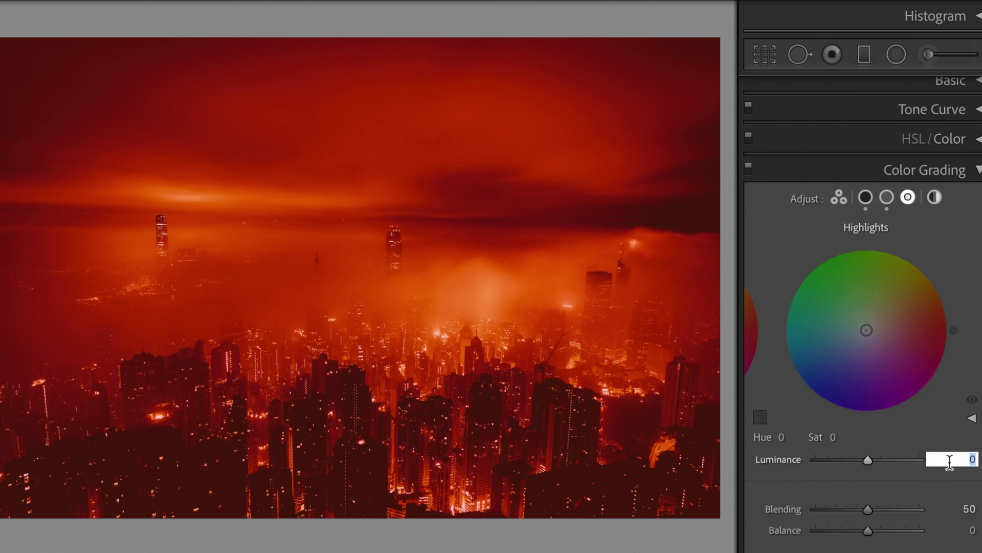
type("15")
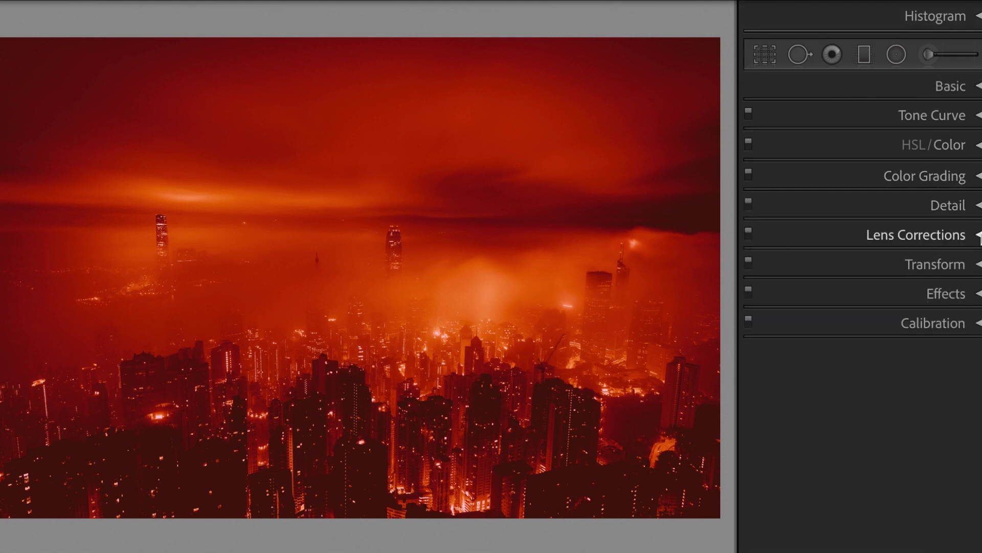
- Enable Remove Chromatic Aberration in Lens Corrections and compare Before/After with Y
left_click(978, 236)
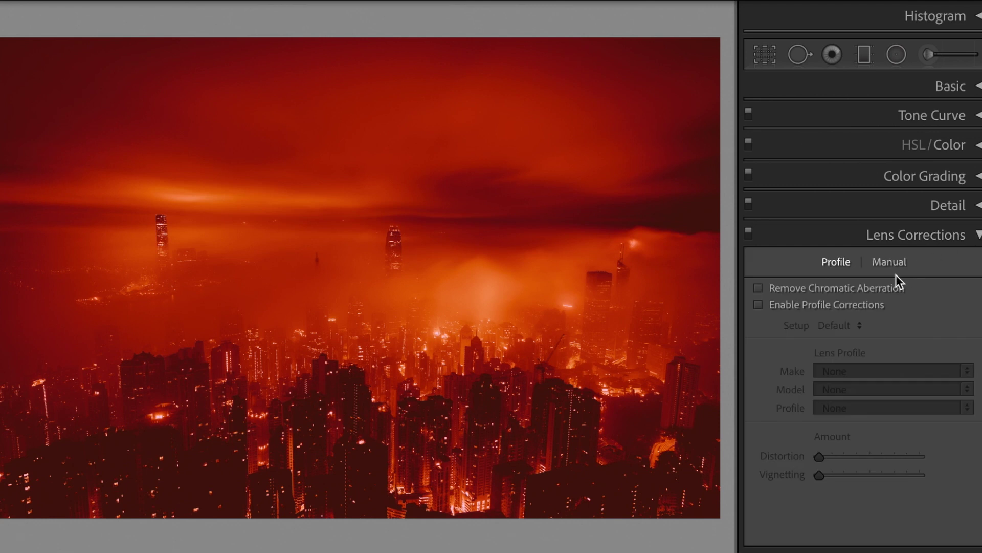
left_click(877, 285)
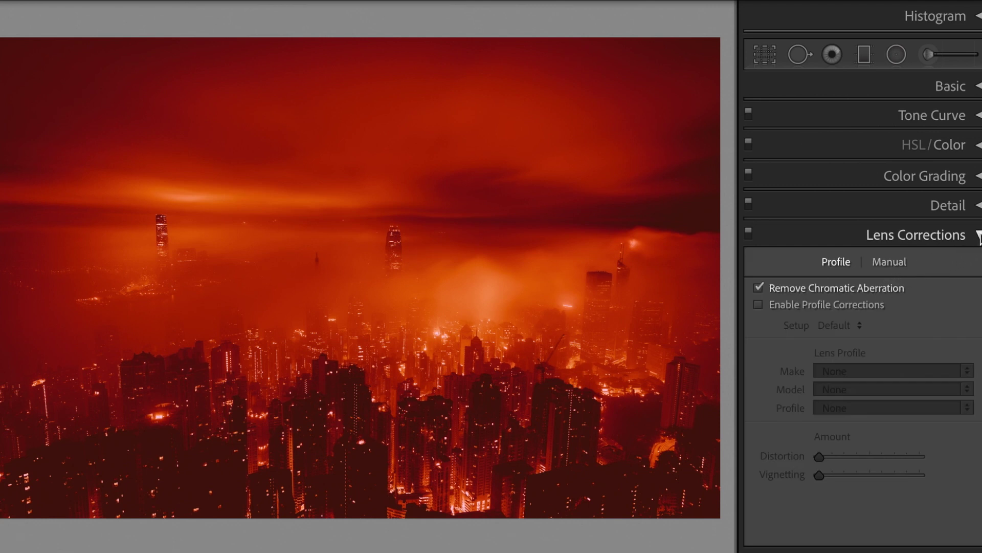
left_click(979, 235)
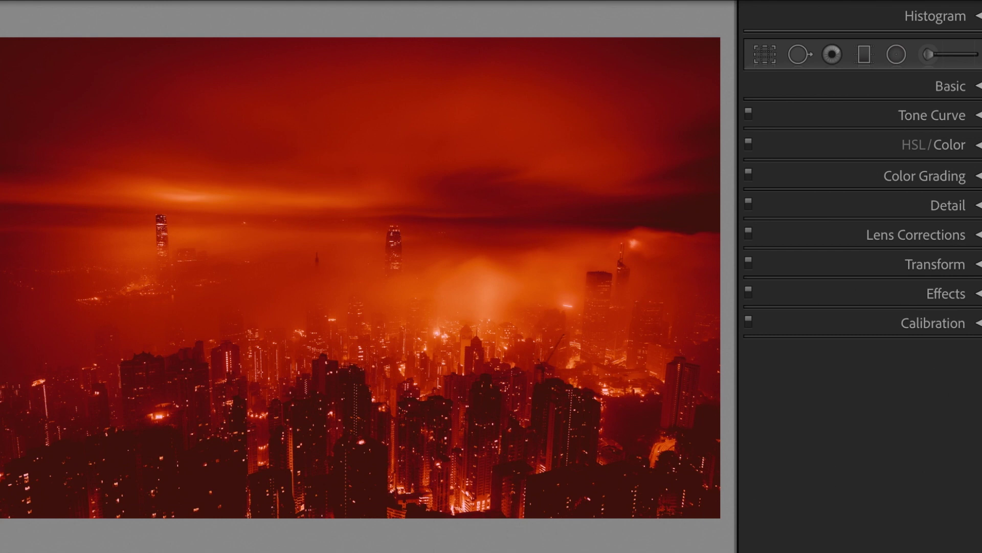
key("y")
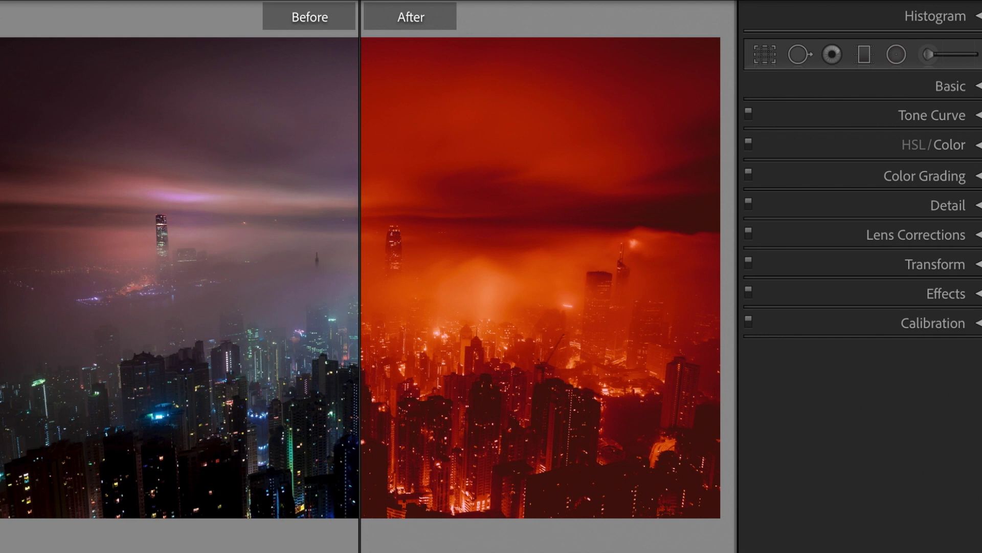
key("y")
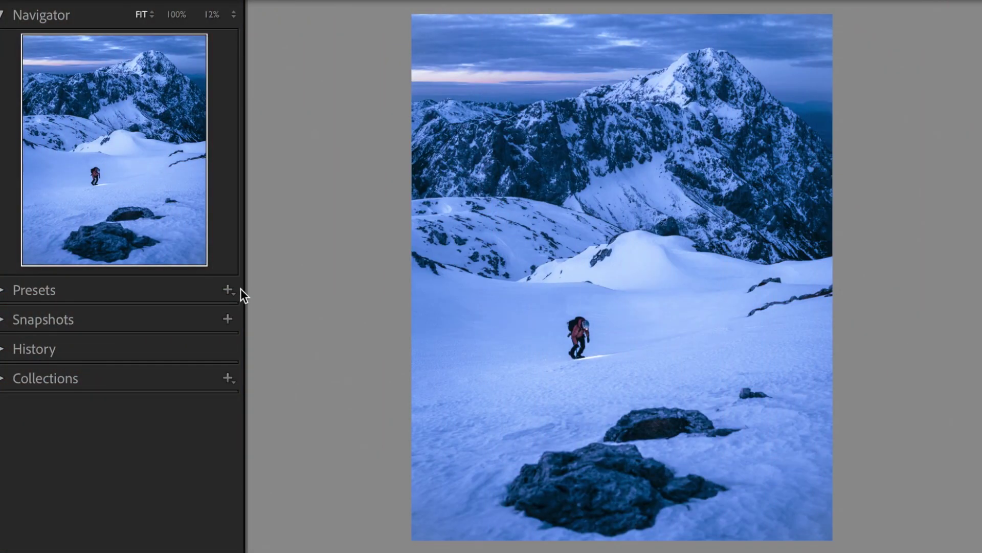
- Create a preset from the current settings and name it 'New Preset'
left_click(227, 289)
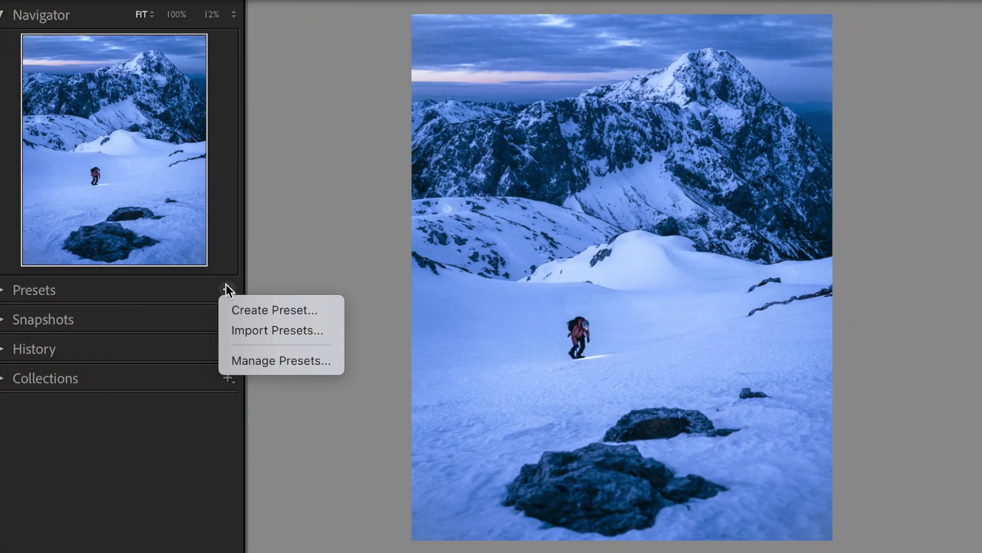
left_click(253, 309)
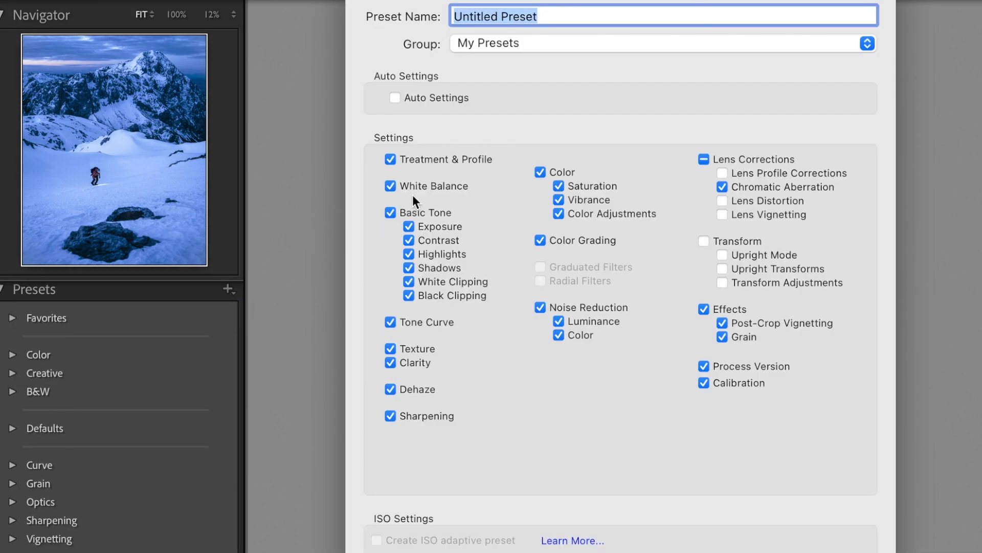
type("New P")
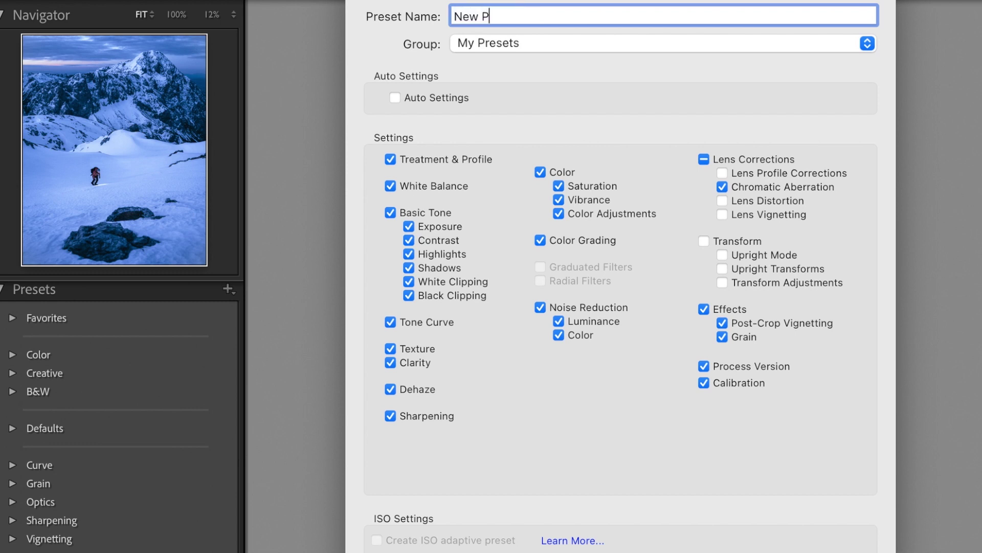
type("reset")
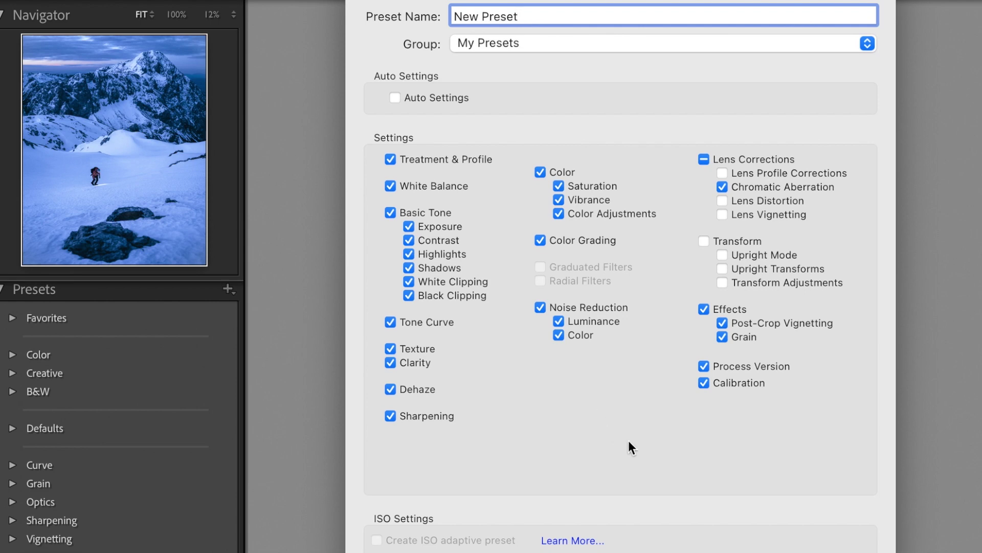